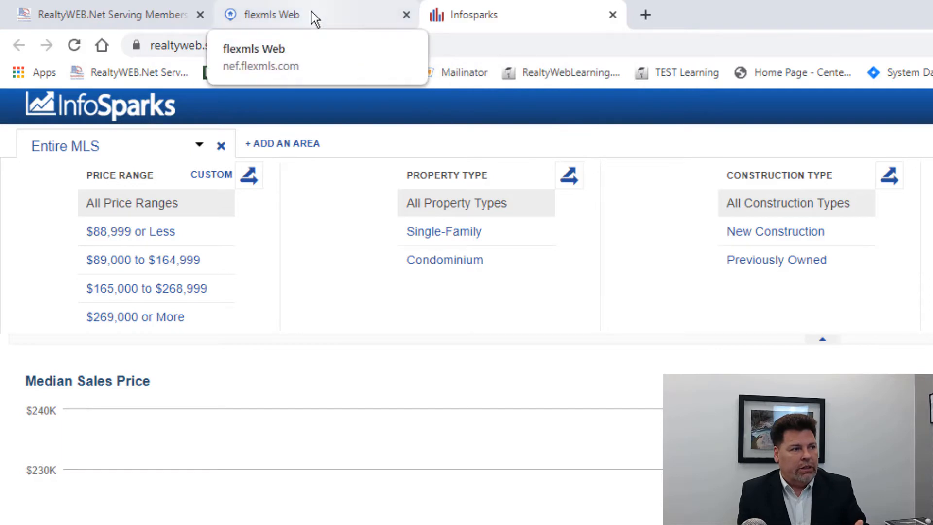
click(315, 20)
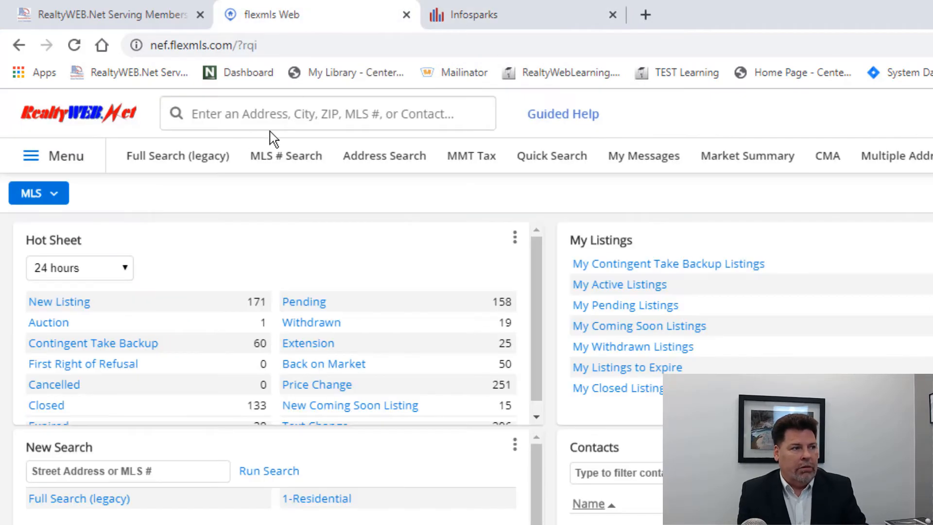
click(537, 18)
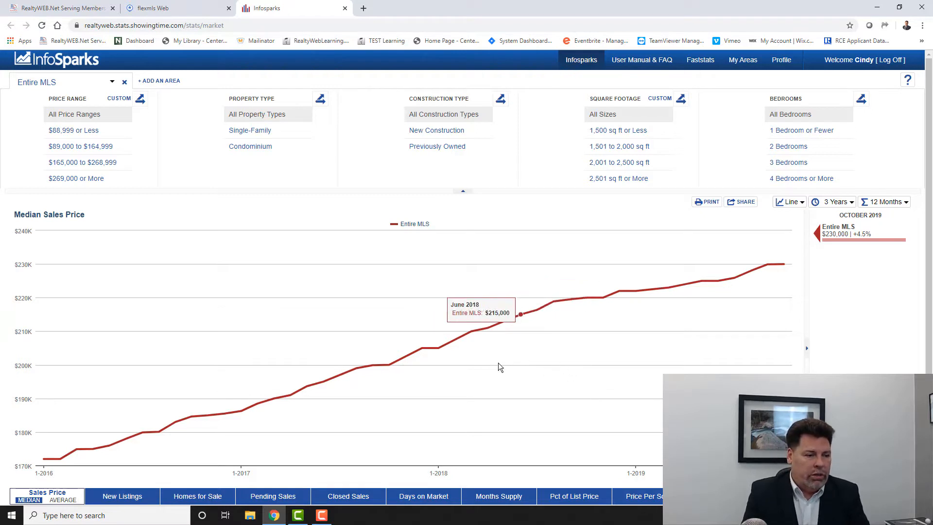
- Display the Entire MLS Median Sales Price as a bar chart
click(788, 210)
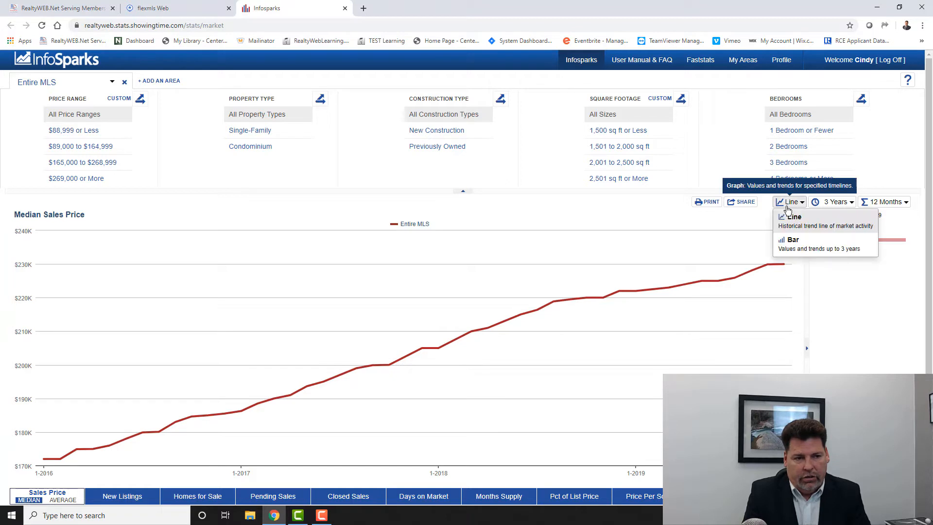
click(795, 248)
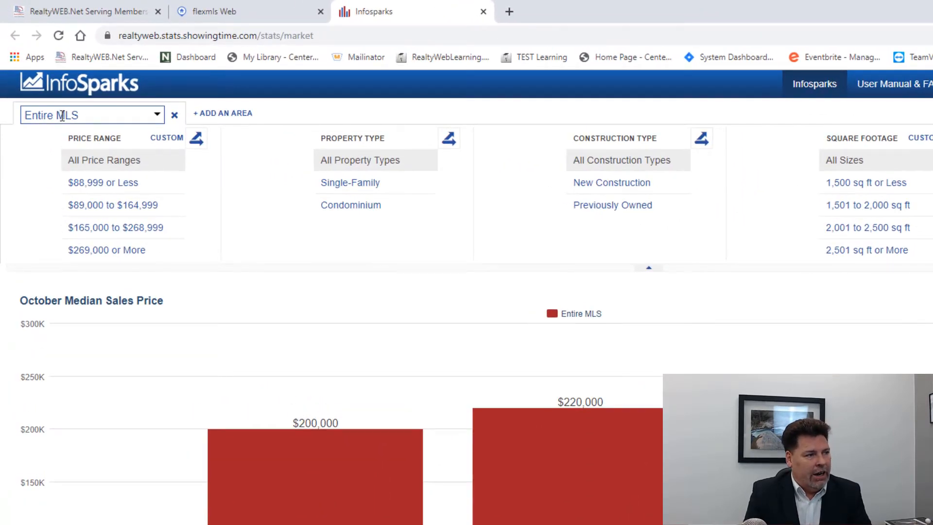
- Change the charted area from Entire MLS to the Queens Harbour subdivision
click(158, 116)
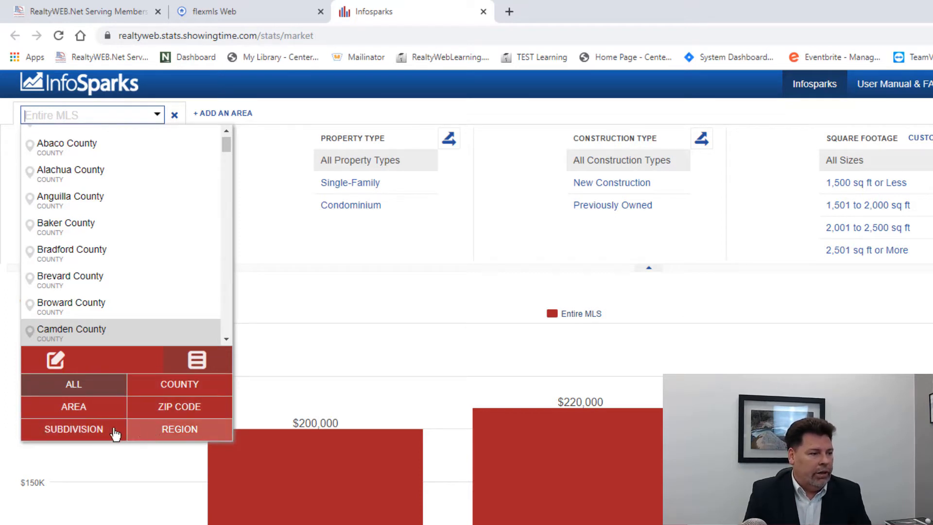
click(74, 432)
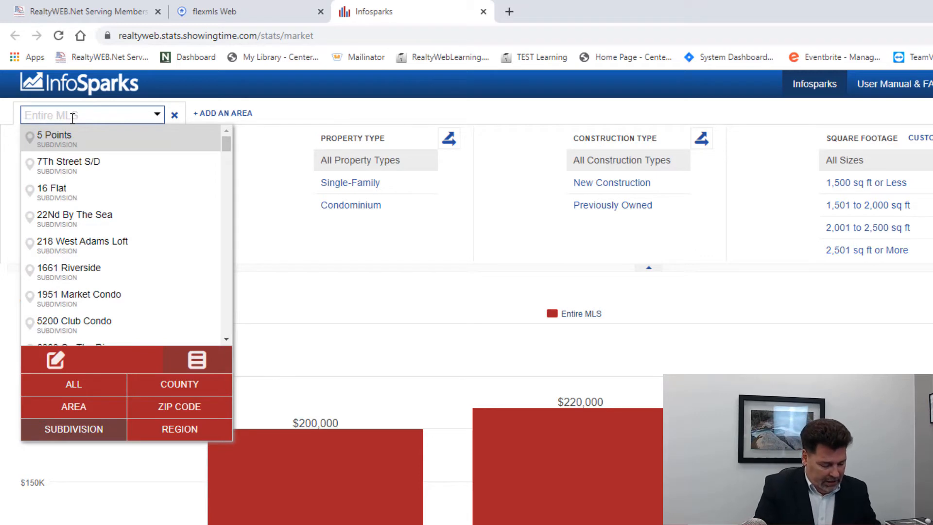
text(Queens H)
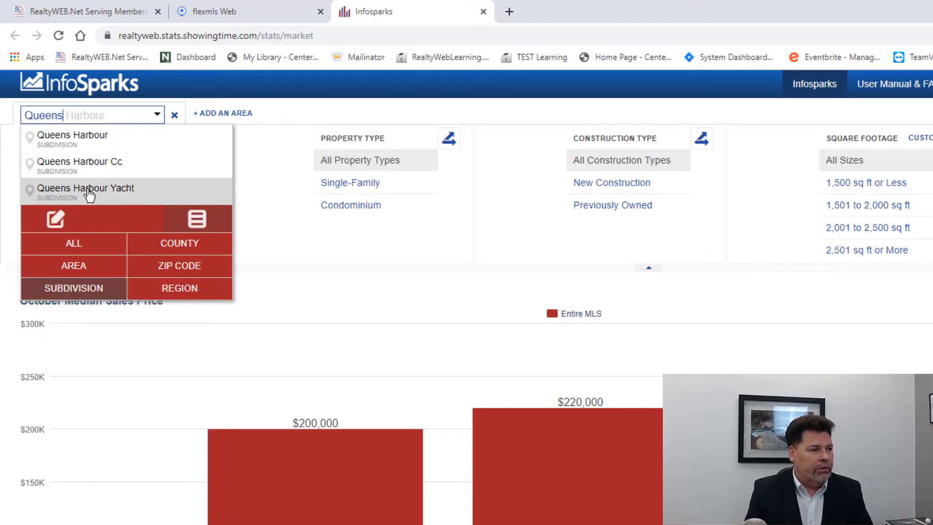
click(56, 140)
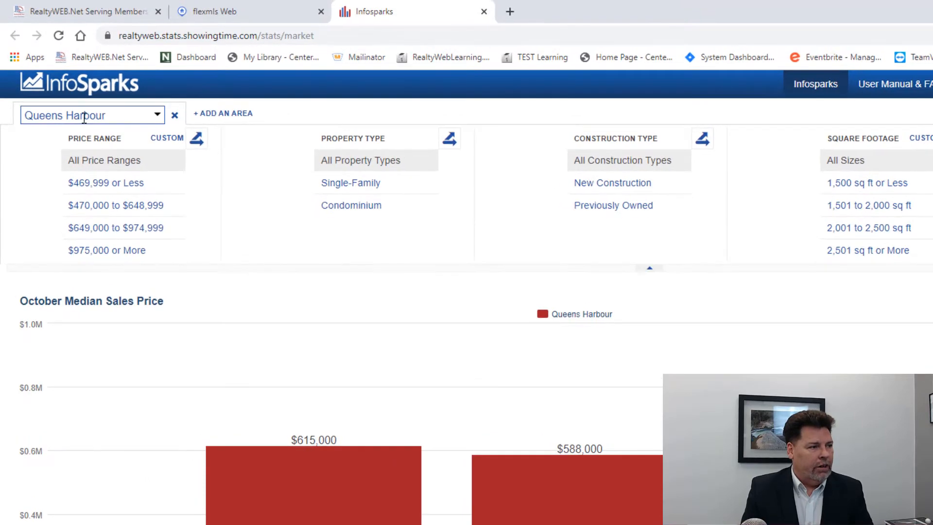
- Add a second comparison area and set it to the Jax Golf & Cc subdivision
click(219, 115)
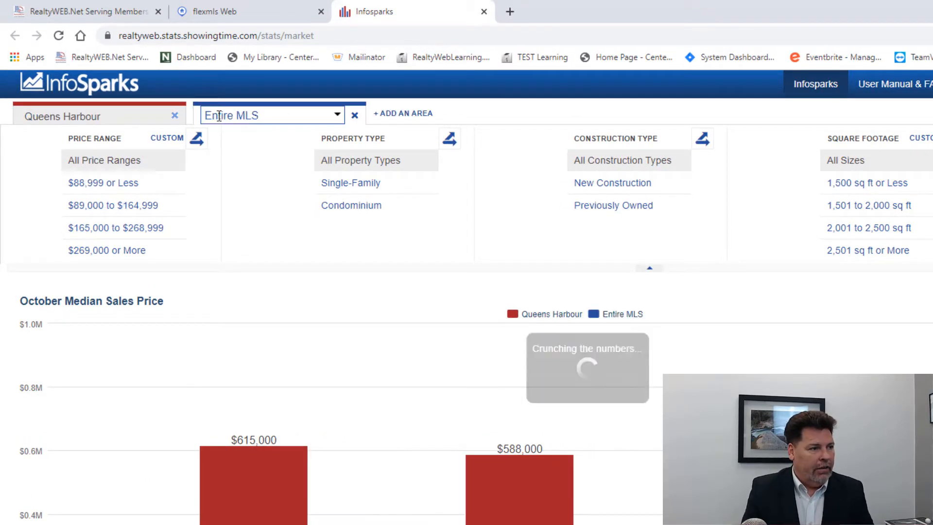
click(339, 117)
click(267, 431)
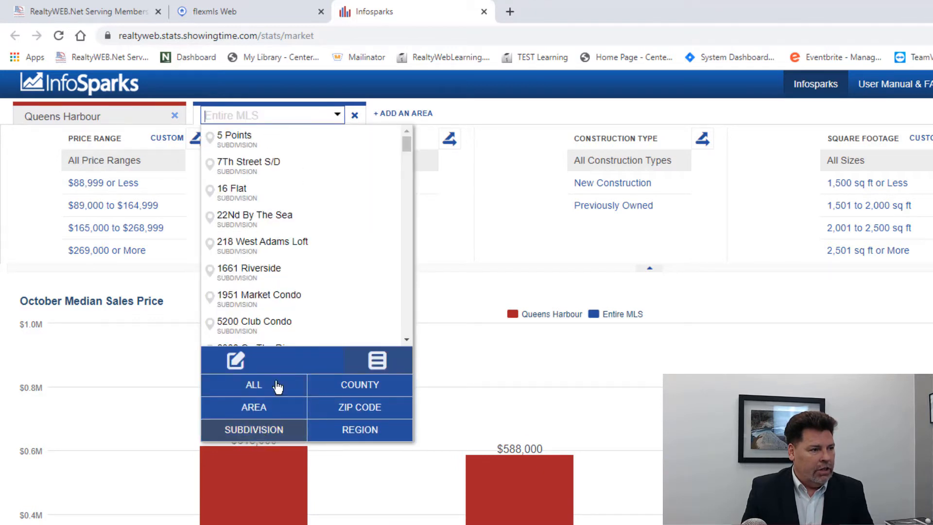
text(j)
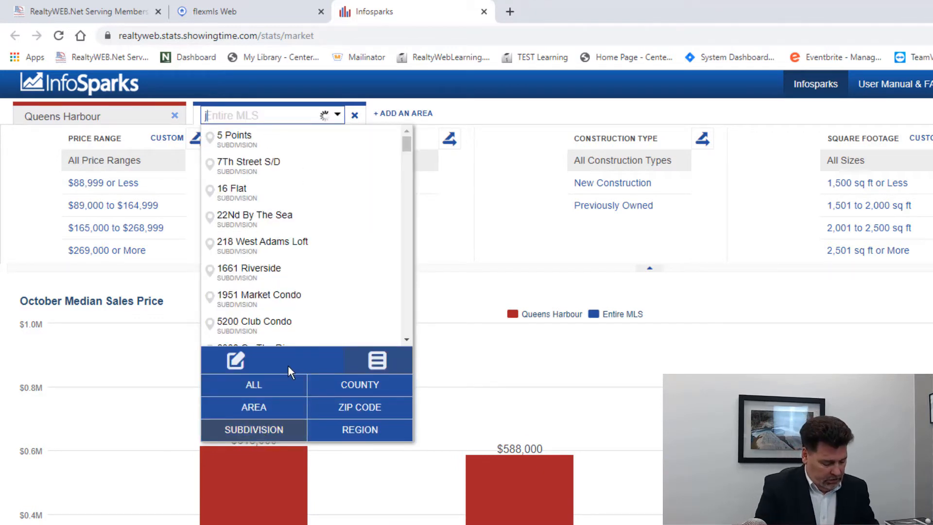
text(ax golf)
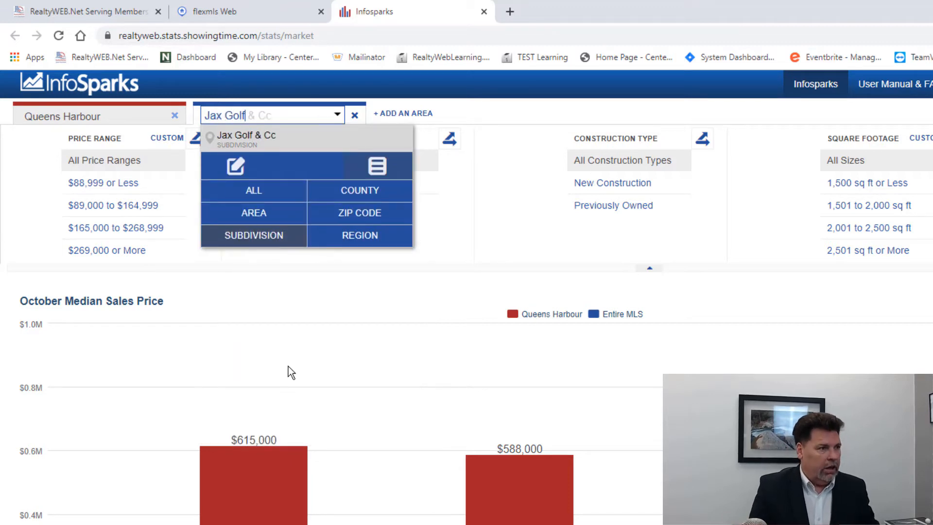
click(244, 145)
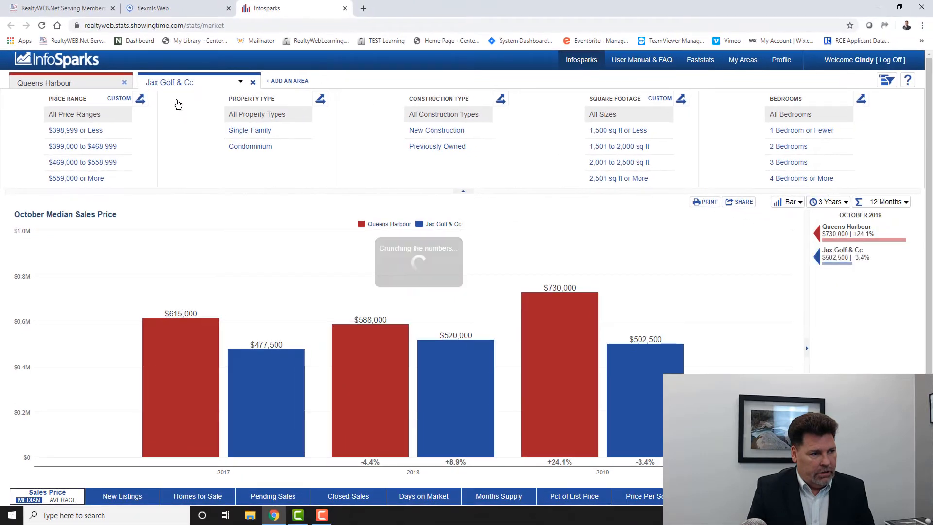
- Compare the two subdivisions on Pending Sales, Closed Sales, Days on Market, Months Supply and Pct of List Price
mouse_move(209, 323)
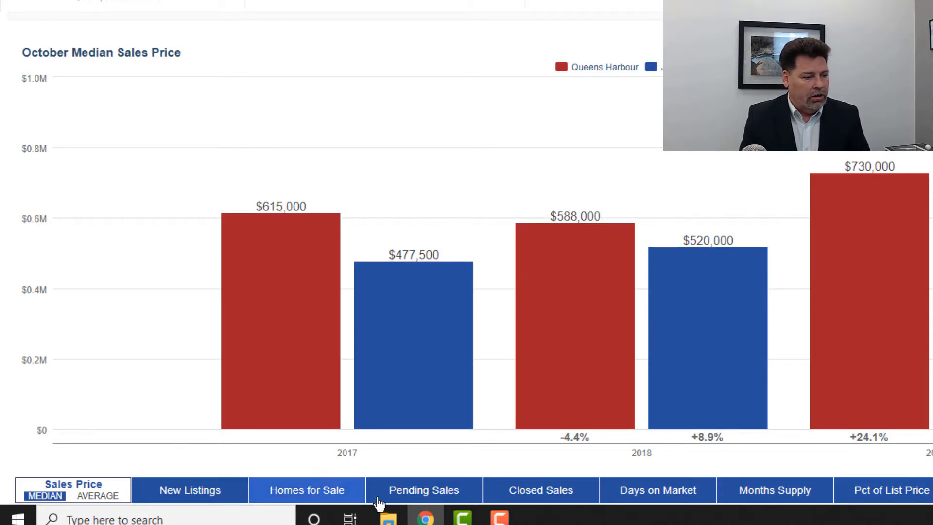
click(427, 498)
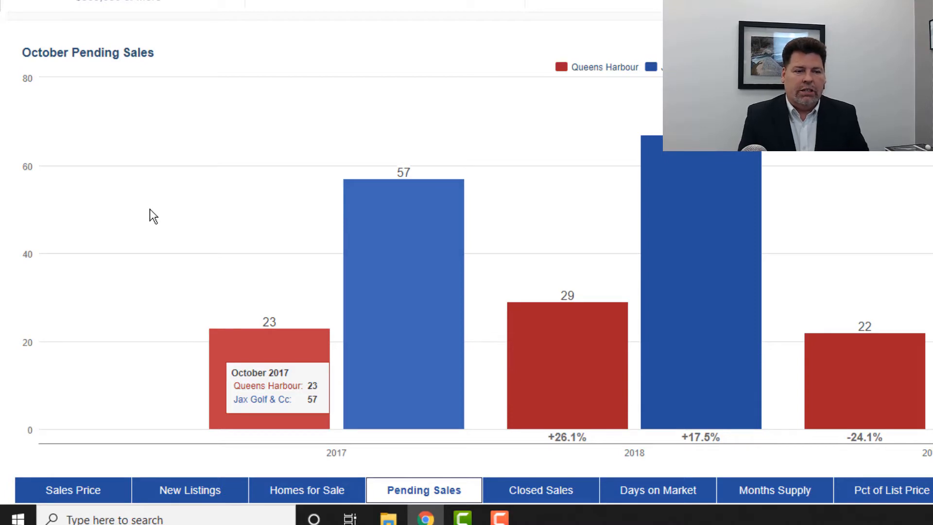
click(541, 490)
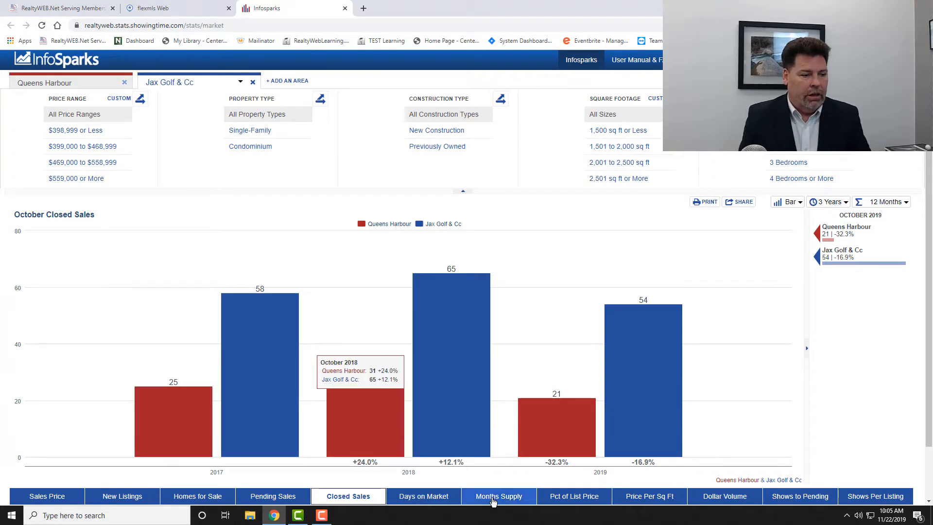
click(440, 496)
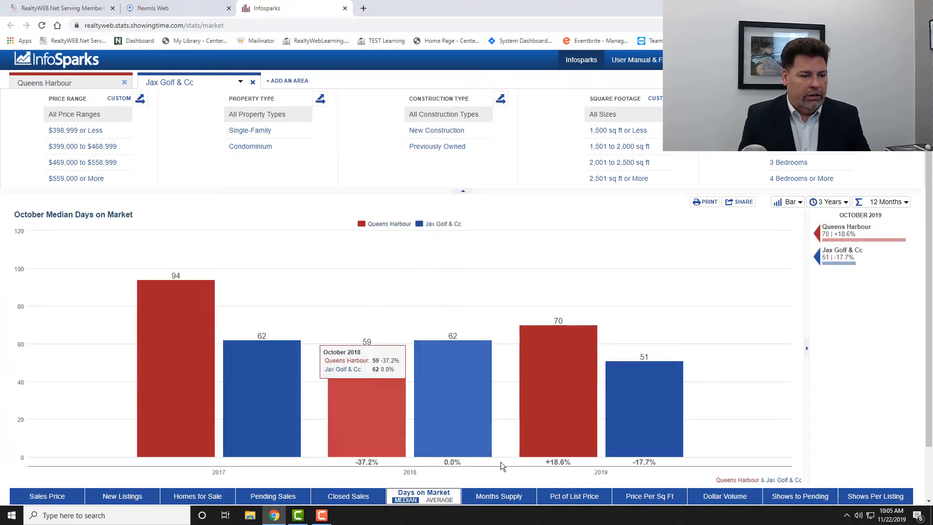
click(515, 498)
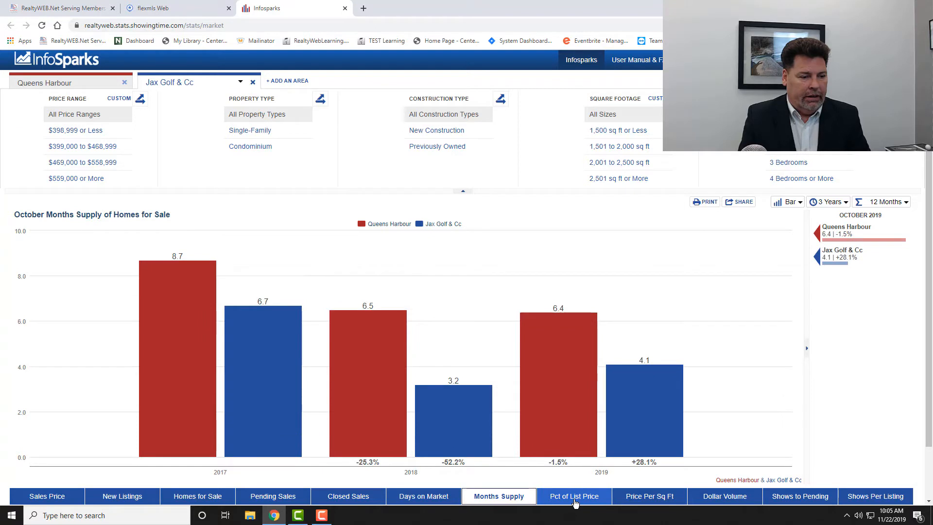
click(576, 501)
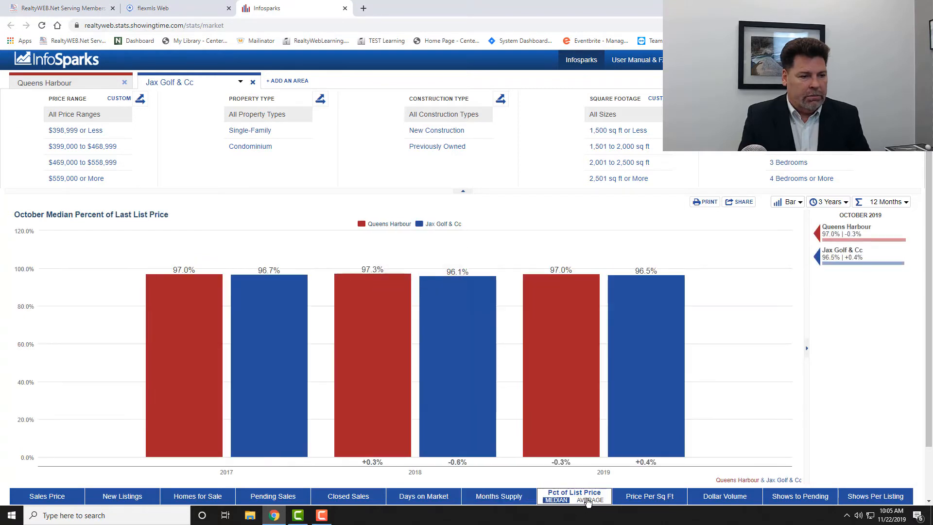
- Compare the two subdivisions on Price Per Sq Ft, Dollar Volume, Shows to Pending and Shows Per Listing
click(649, 500)
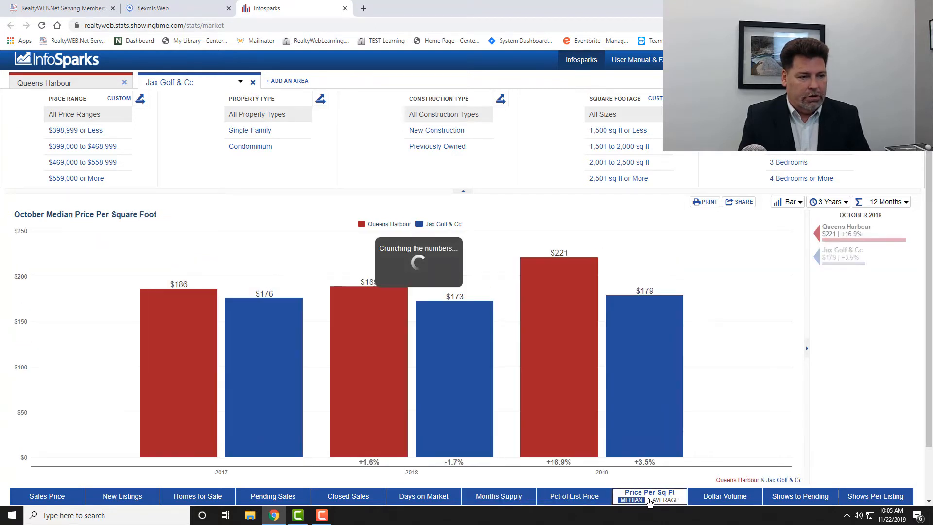
click(725, 499)
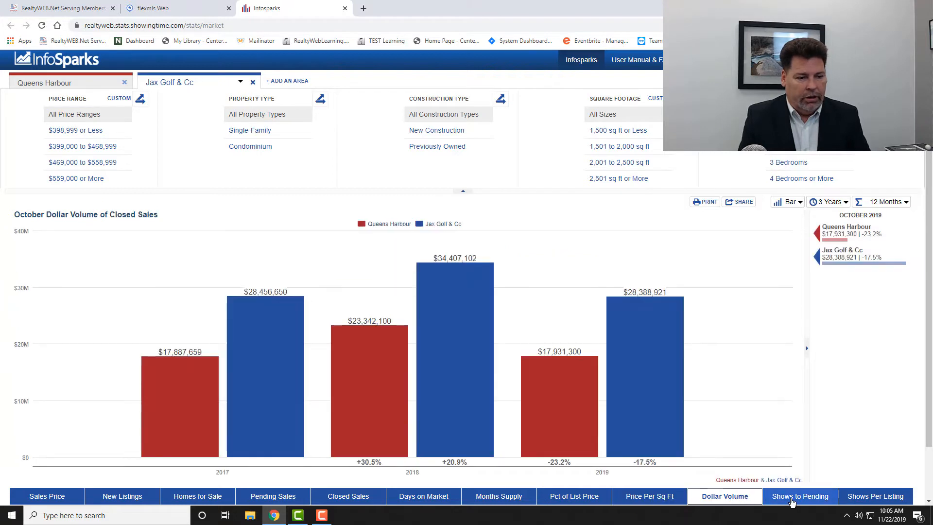
click(793, 500)
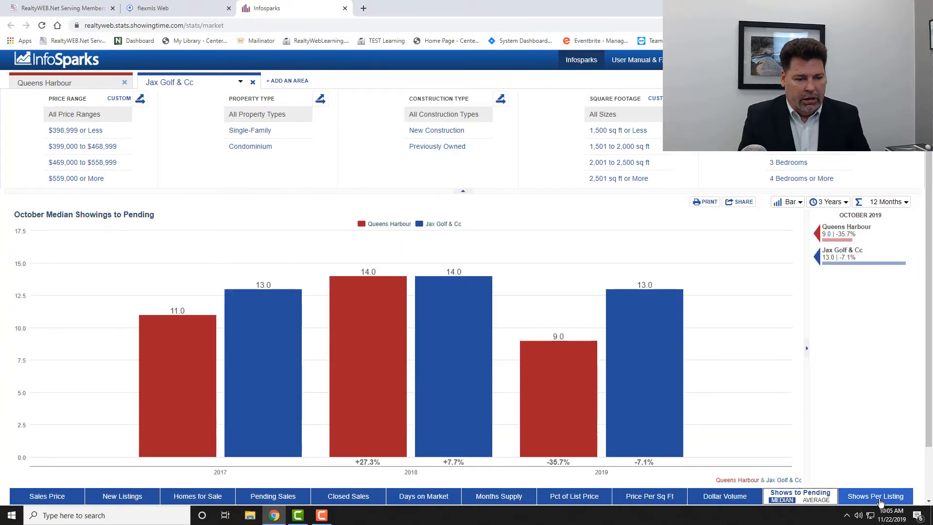
click(880, 500)
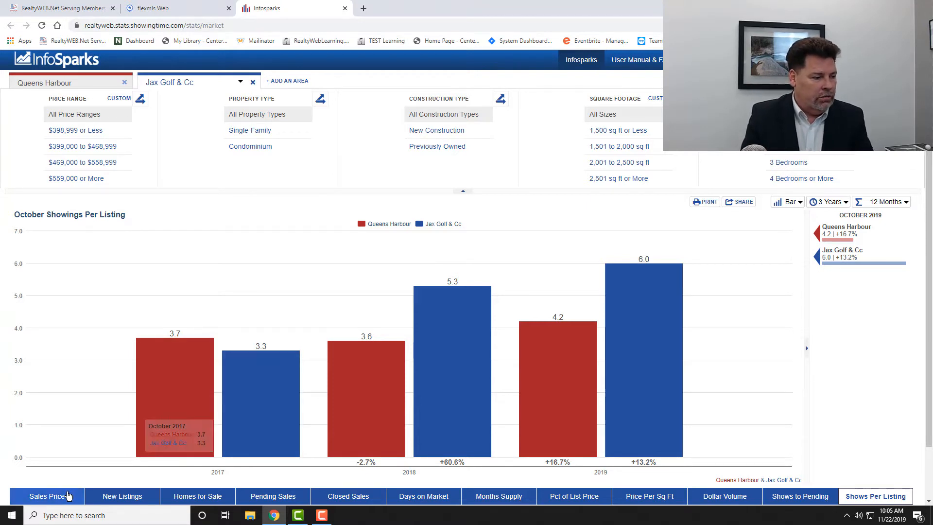
- View the New Listings and Homes for Sale charts, and return to the median Sales Price chart
click(67, 494)
click(124, 498)
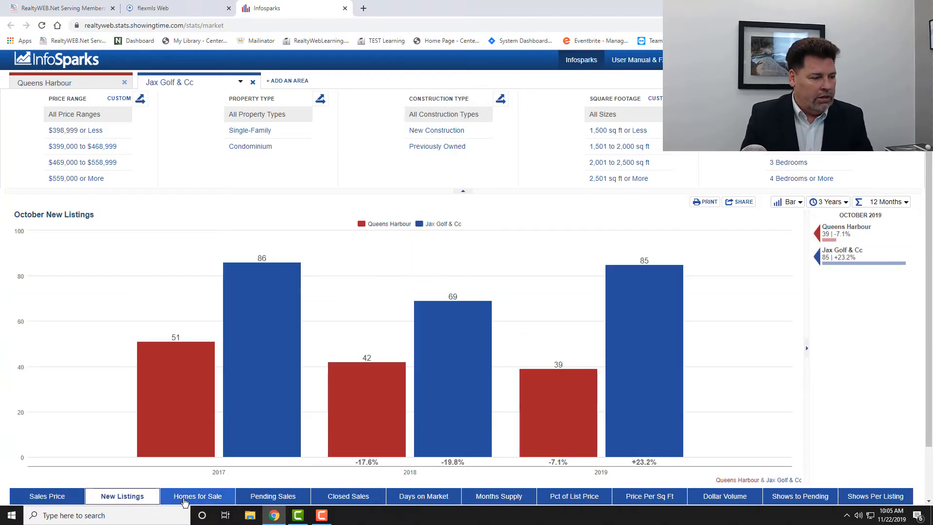
click(184, 497)
click(47, 496)
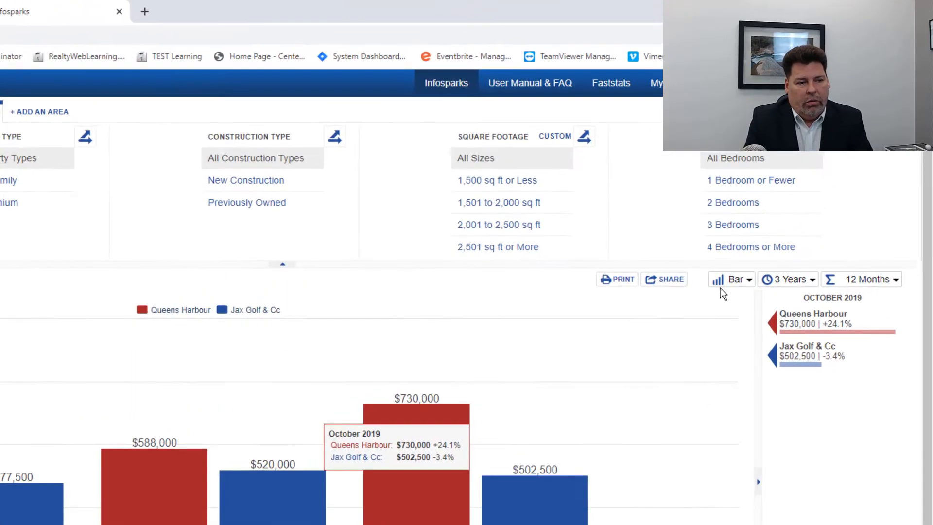
- Review the chart's available timeline lengths and the monthly, rolling and year-to-date calculation options
click(792, 284)
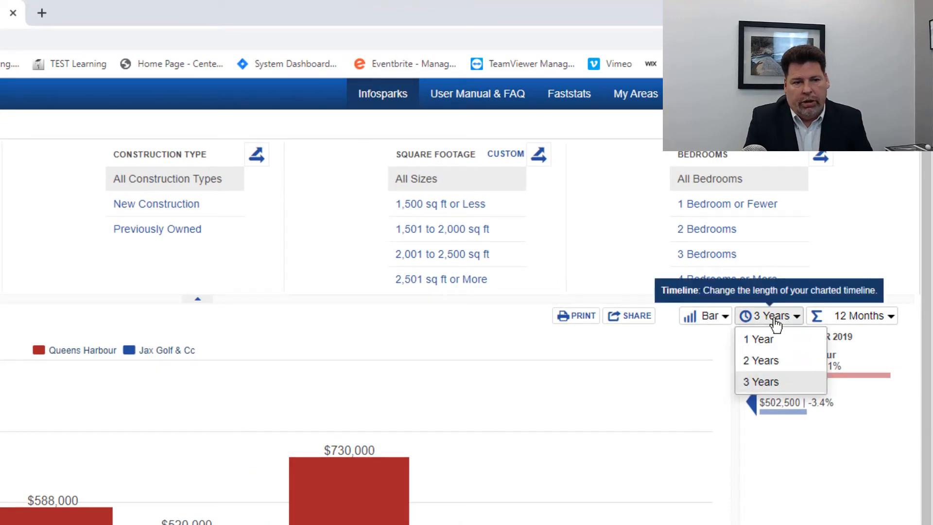
click(862, 321)
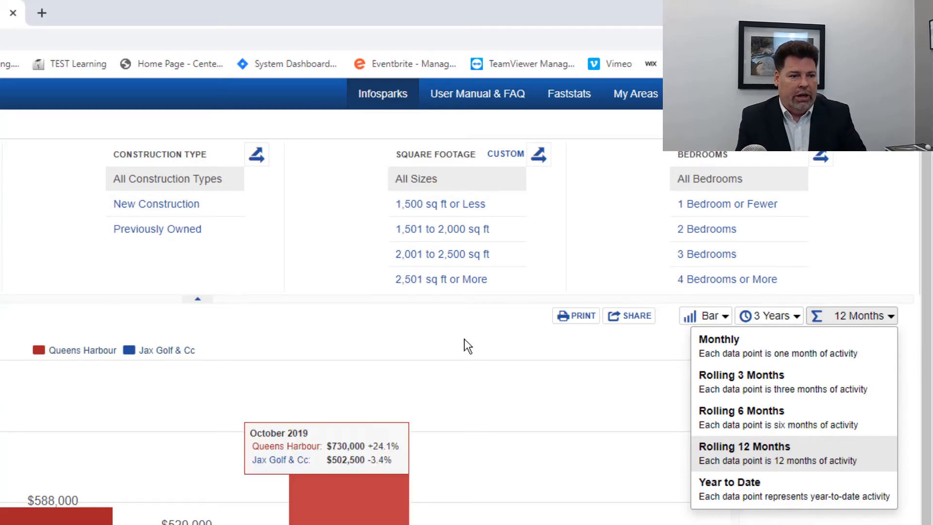
click(457, 325)
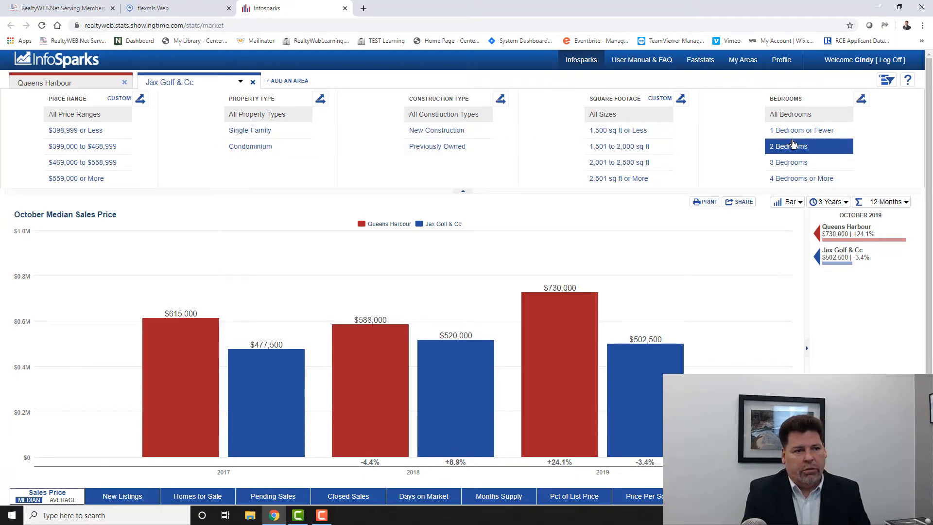
- Remove the Queens Harbour area from the comparison, leaving only Jax Golf & Cc charted
mouse_move(581, 288)
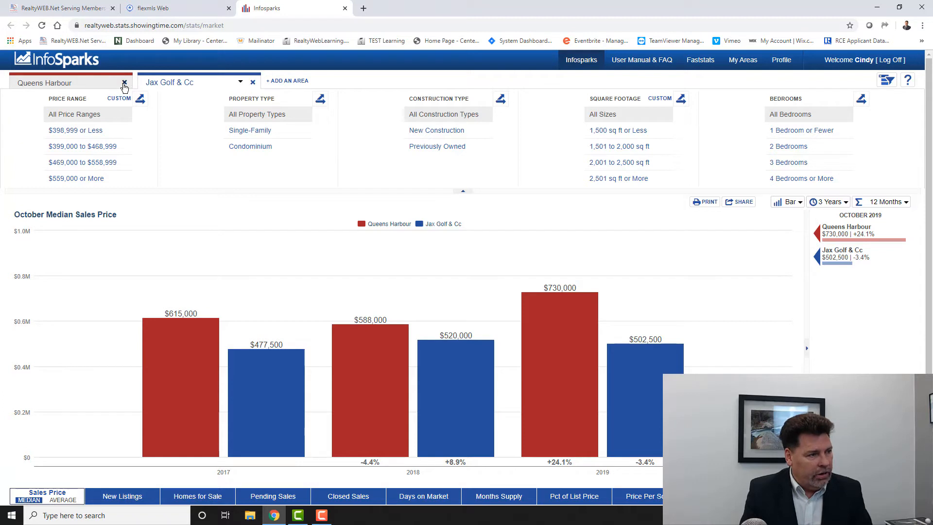
click(124, 83)
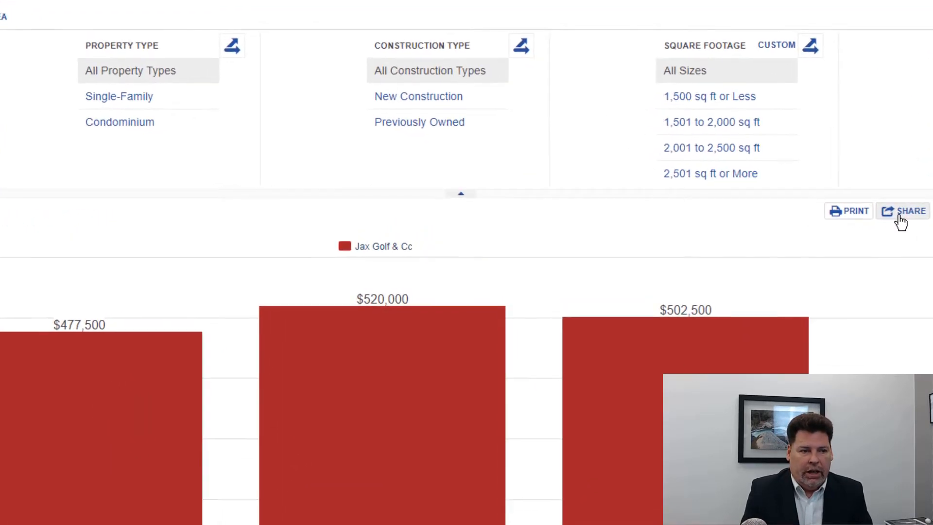
- Generate a Static share link of the Jax Golf & Cc chart for Social Media and Email, and copy its URL
click(899, 218)
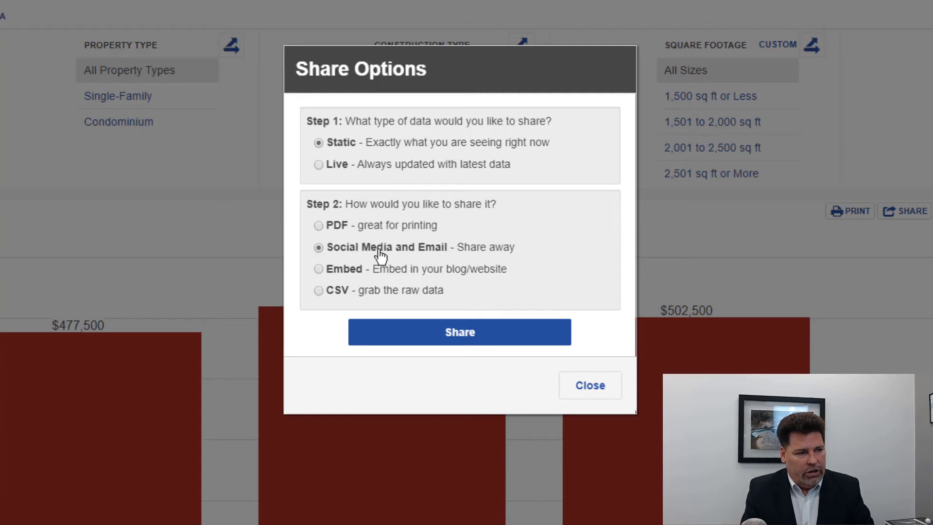
click(454, 336)
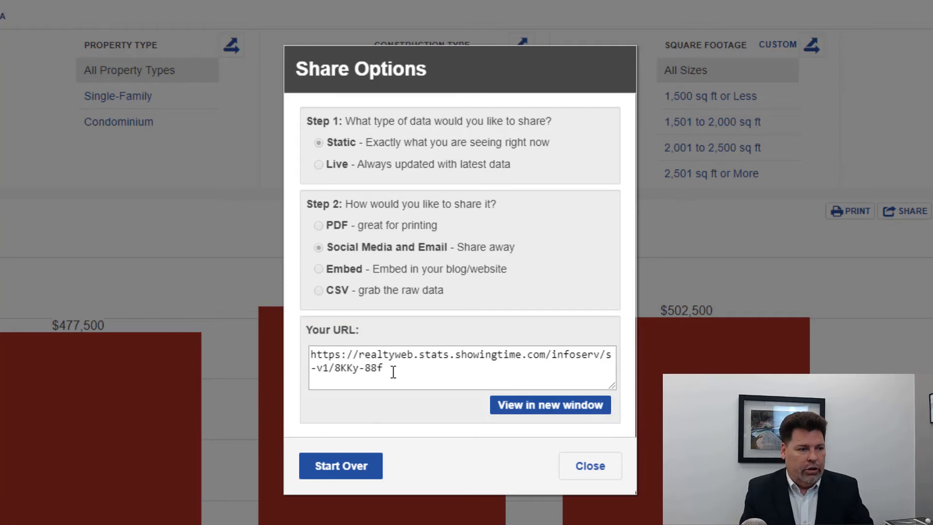
drag(393, 368, 312, 354)
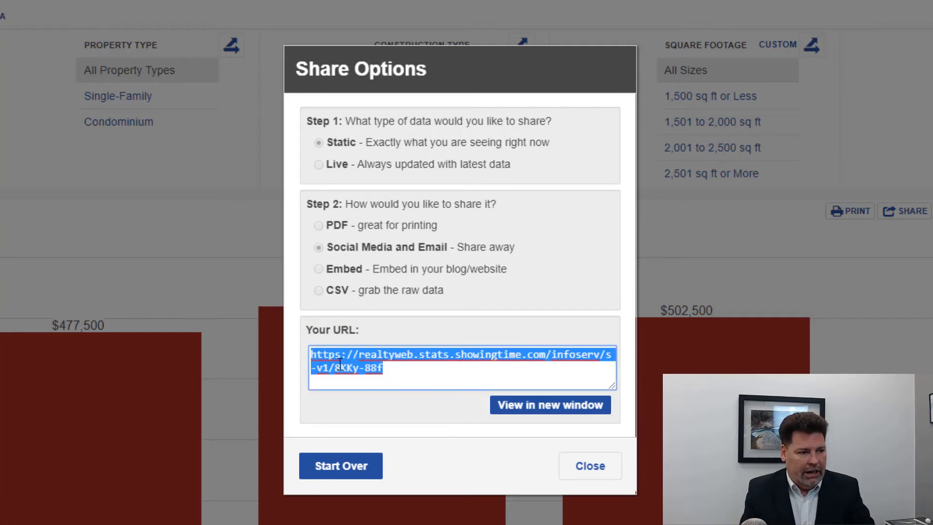
right_click(362, 368)
click(423, 424)
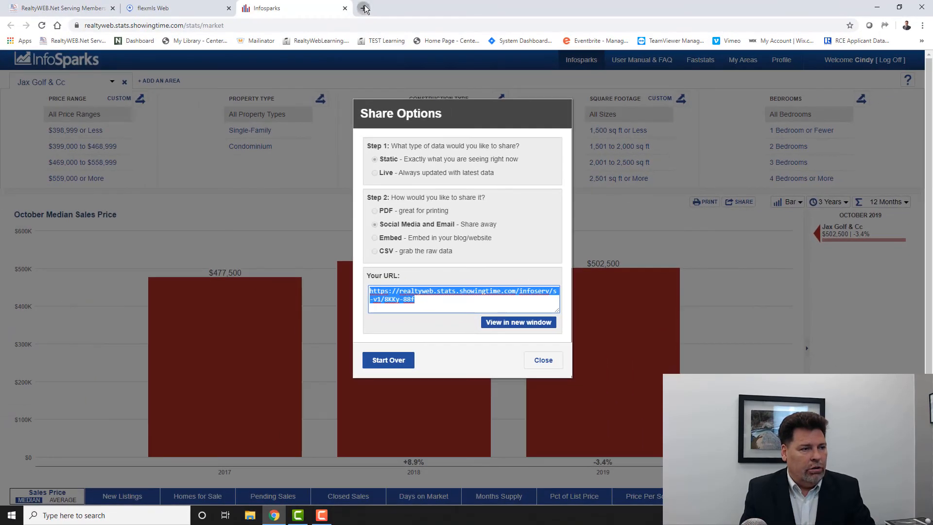
- Open facebook.com in a new browser tab and go to the account's own profile page
click(363, 9)
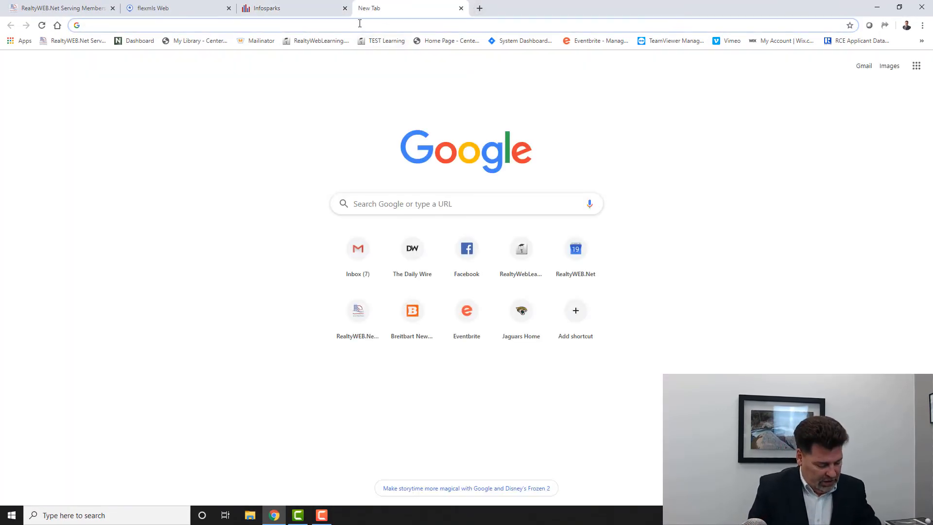
text(facebook)
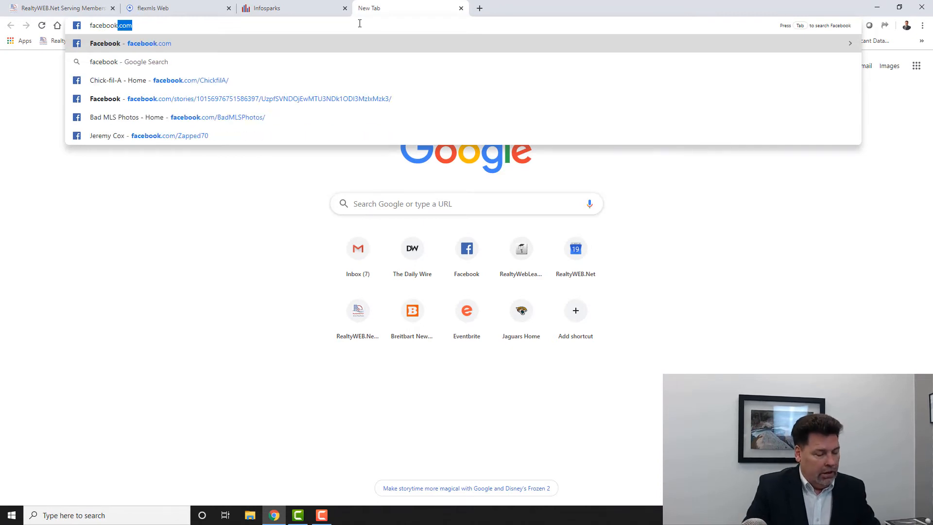
key(Return)
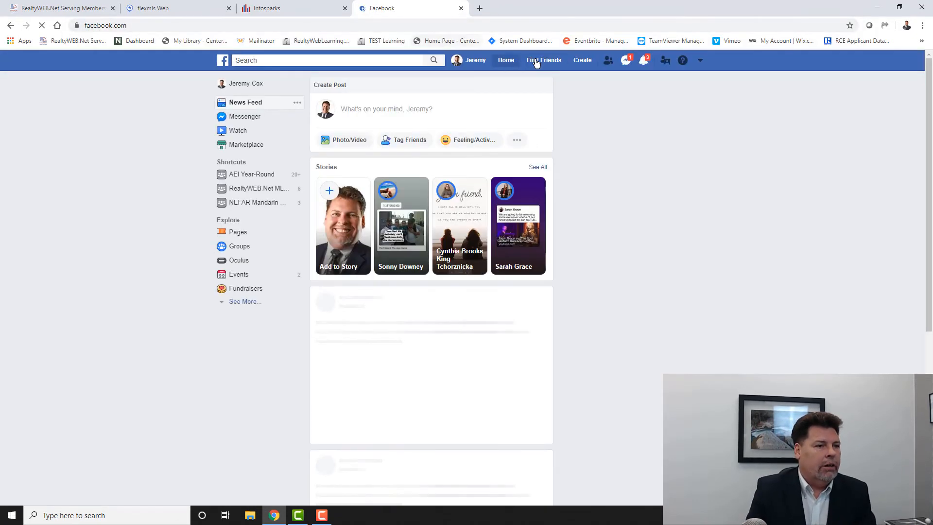
click(475, 65)
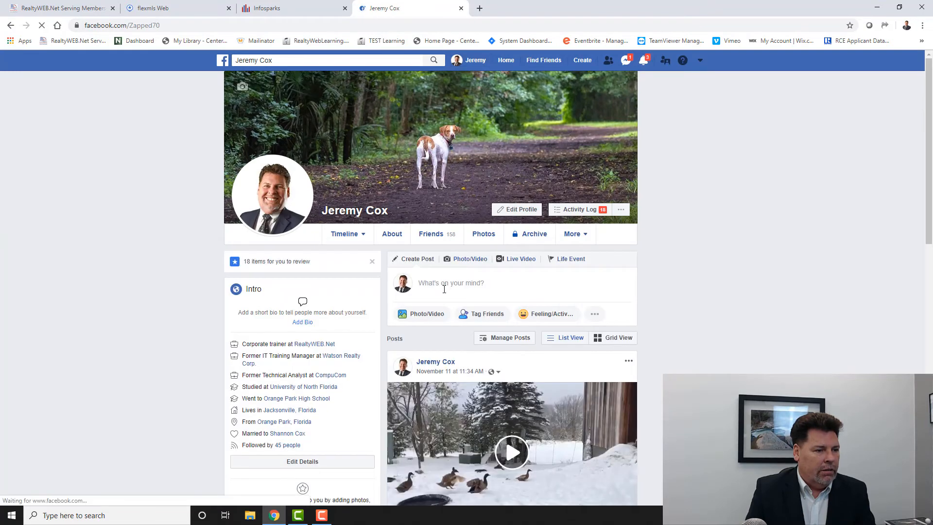
- Start a new Facebook post on the profile and paste the copied InfoSparks chart link into it
click(437, 281)
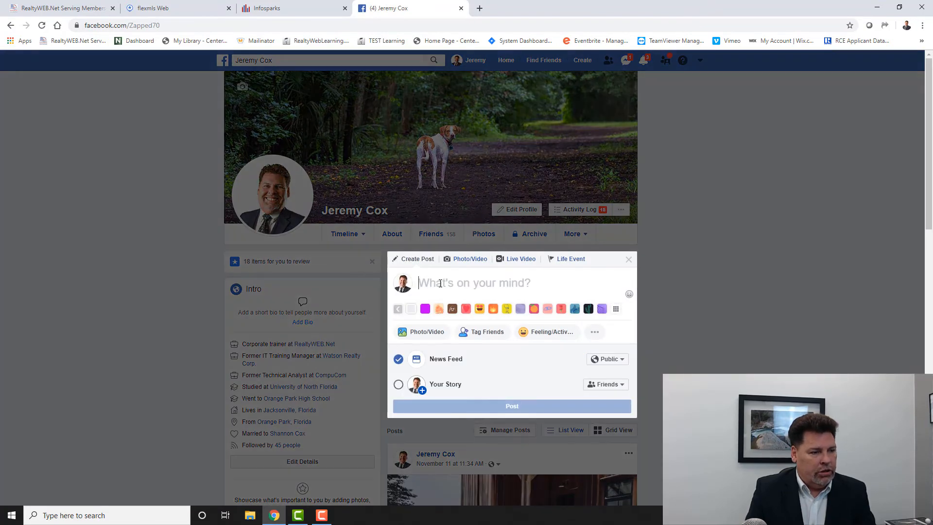
right_click(444, 284)
click(471, 359)
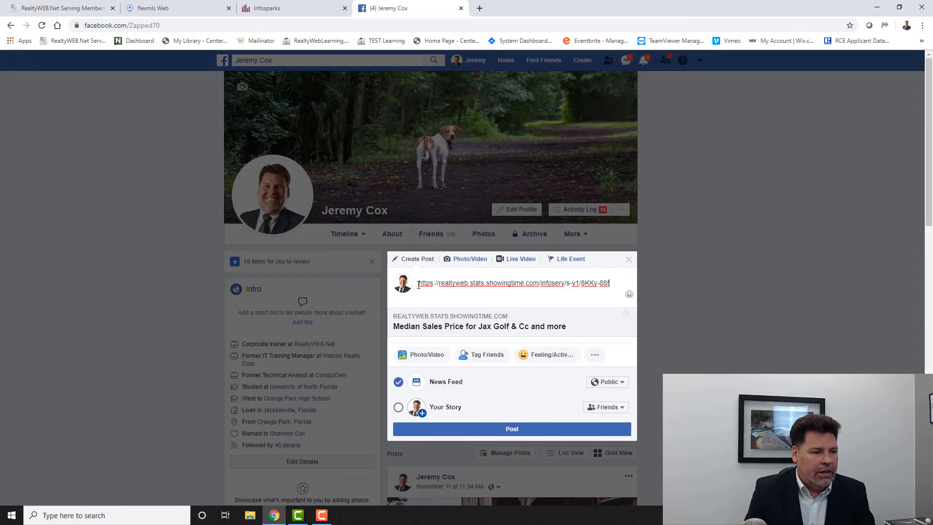
- Replace the post's URL text with "Want to know about your neighborhood? Comment below!", keeping the chart link preview, and publish it
drag(615, 288, 410, 270)
key(BackSpace)
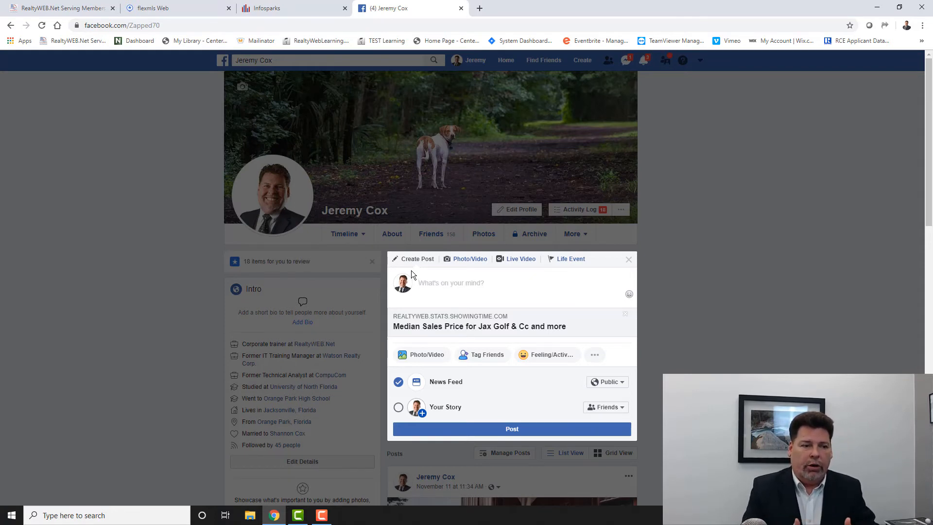
key(ctrl+v)
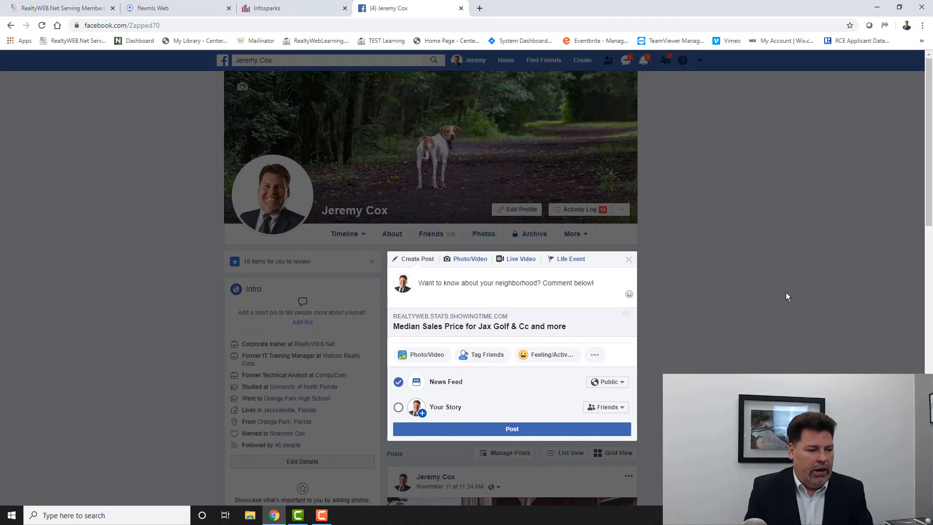
click(521, 429)
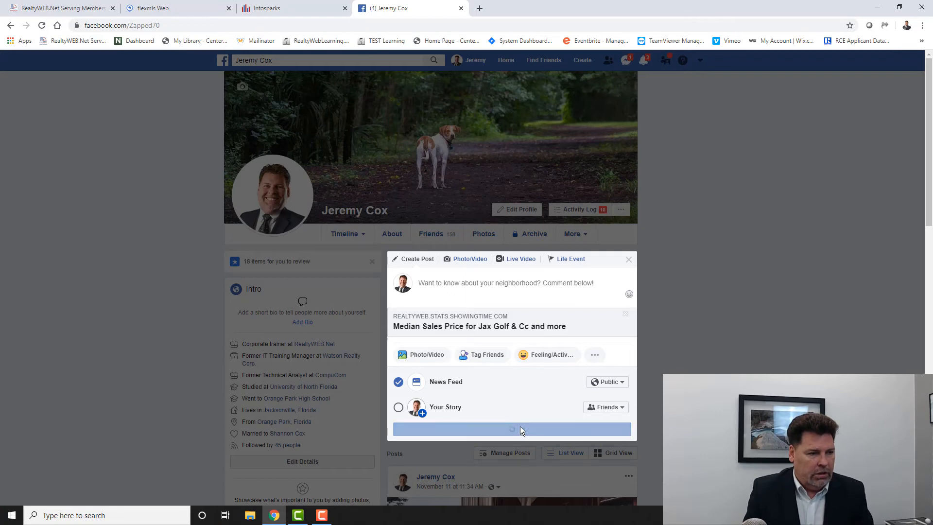
- View the published post and its linked median sales price chart page, and return to the InfoSparks share options
scroll(477, 345, down, 2)
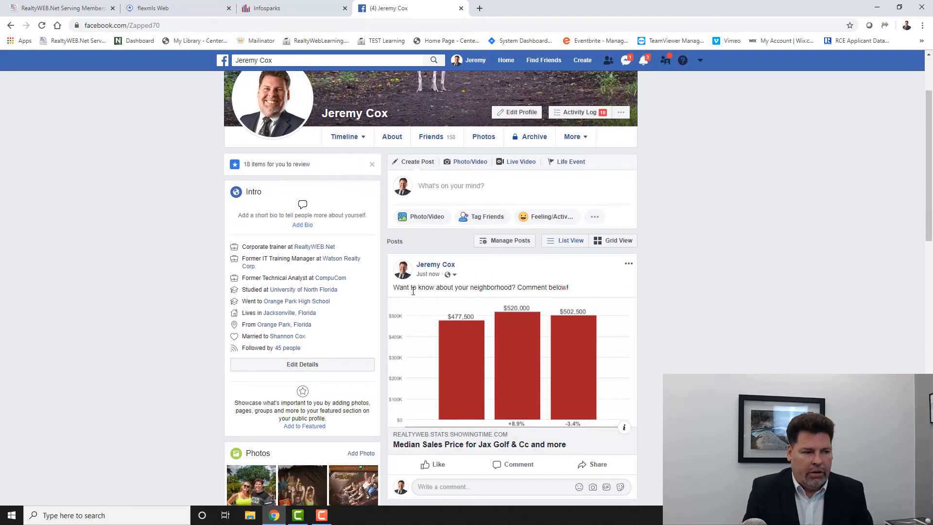
scroll(459, 342, down, 3)
scroll(459, 342, up, 1)
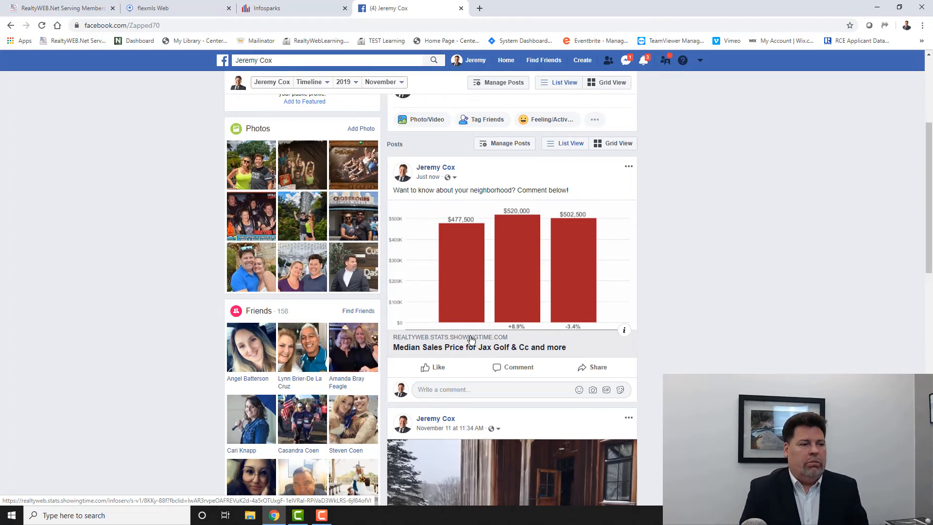
click(510, 252)
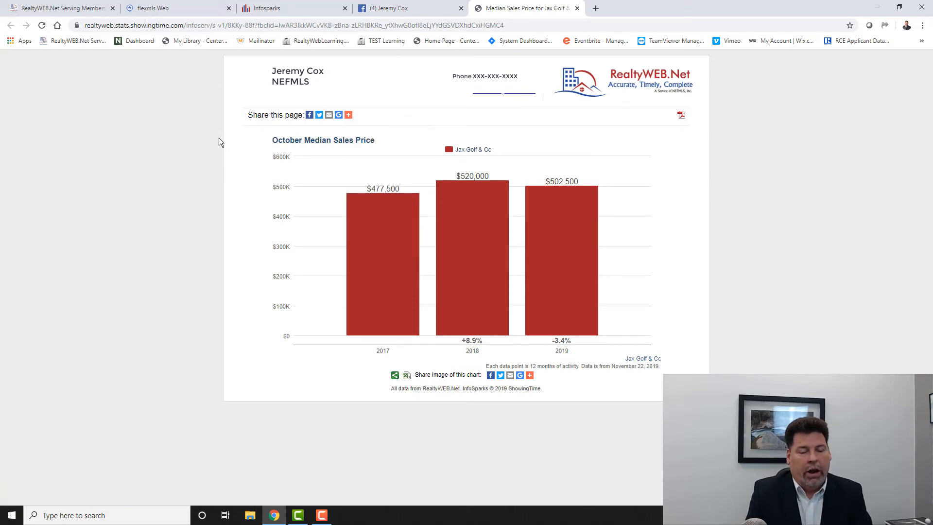
click(576, 9)
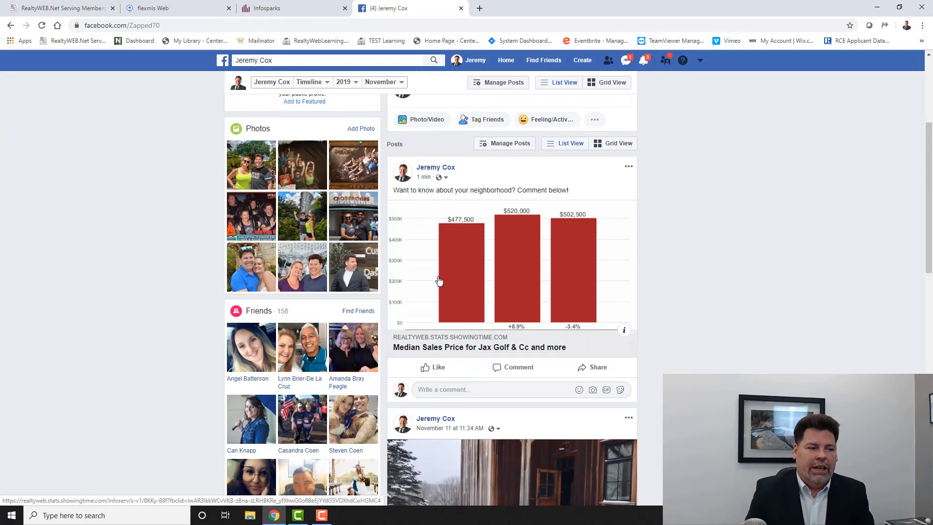
click(461, 9)
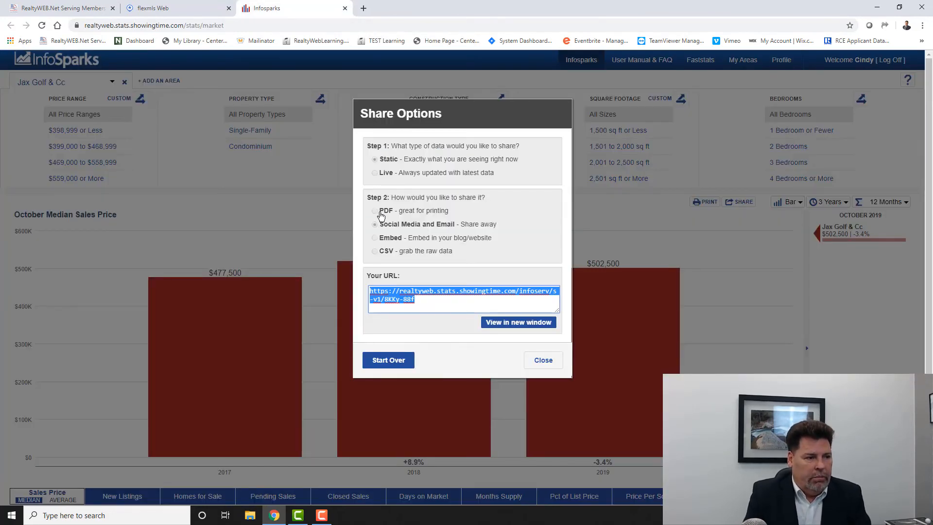
- Restart the share options, generate a Live embed code for a Small (400x300) PNG image, and select the code
click(393, 360)
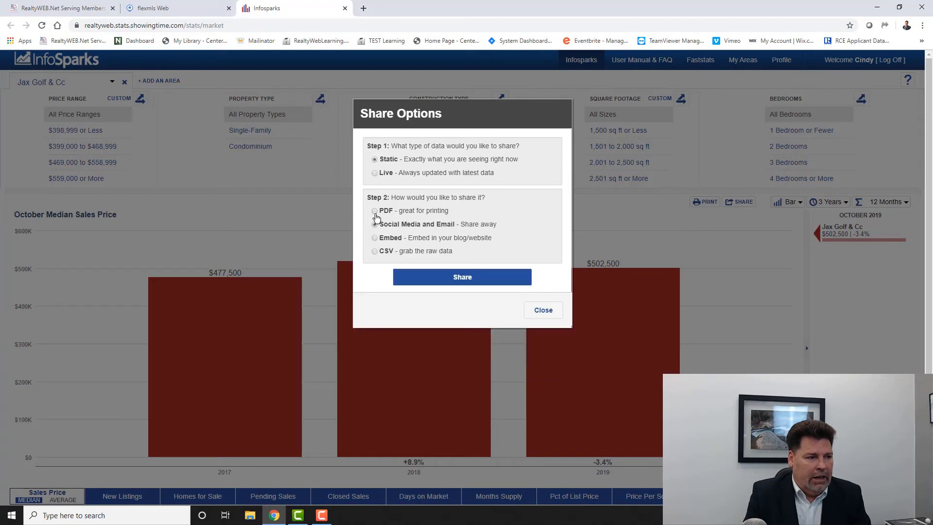
click(391, 213)
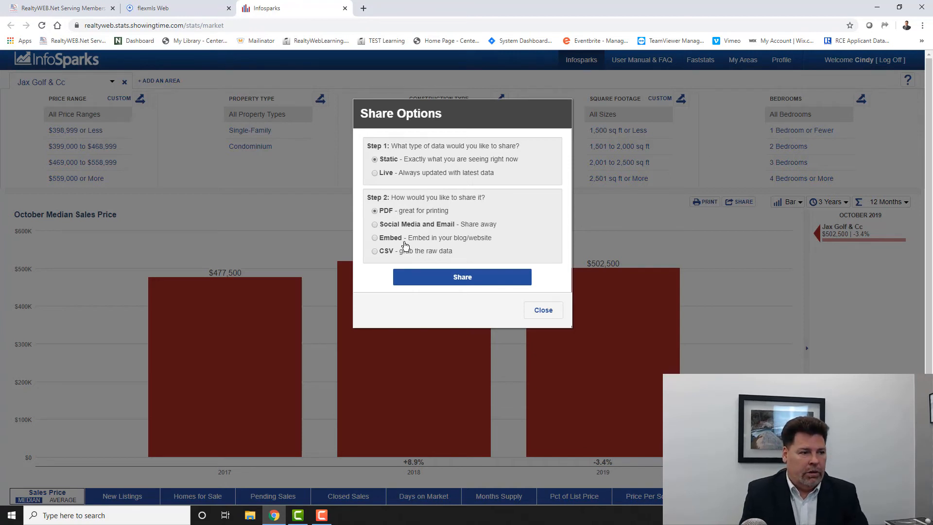
click(375, 239)
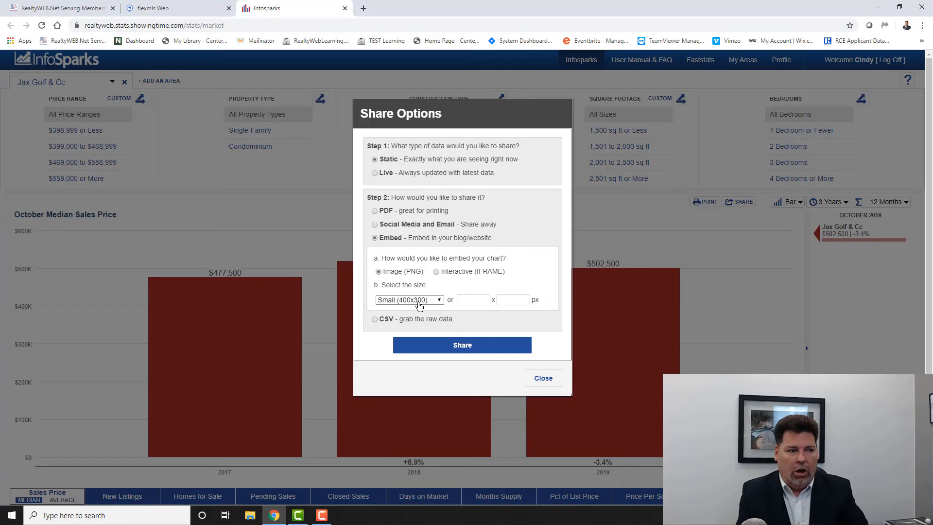
click(375, 173)
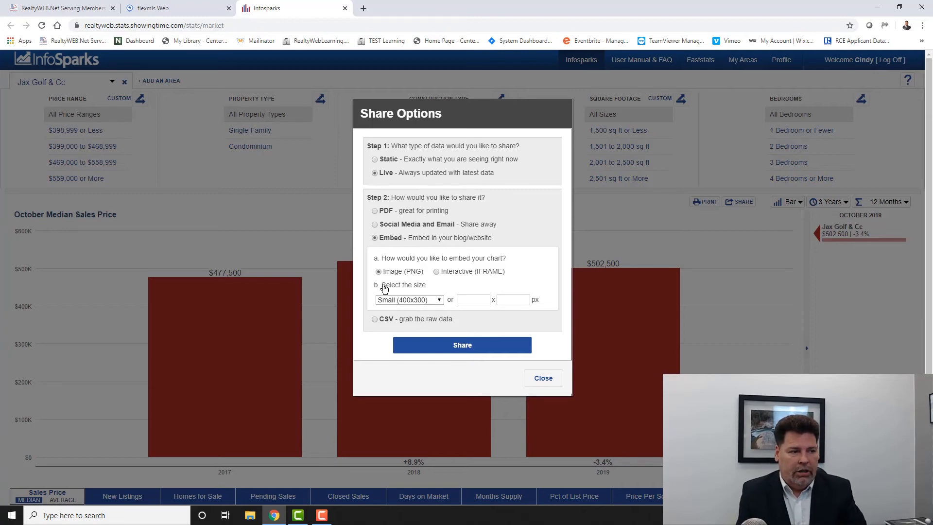
click(431, 346)
drag(503, 400, 369, 372)
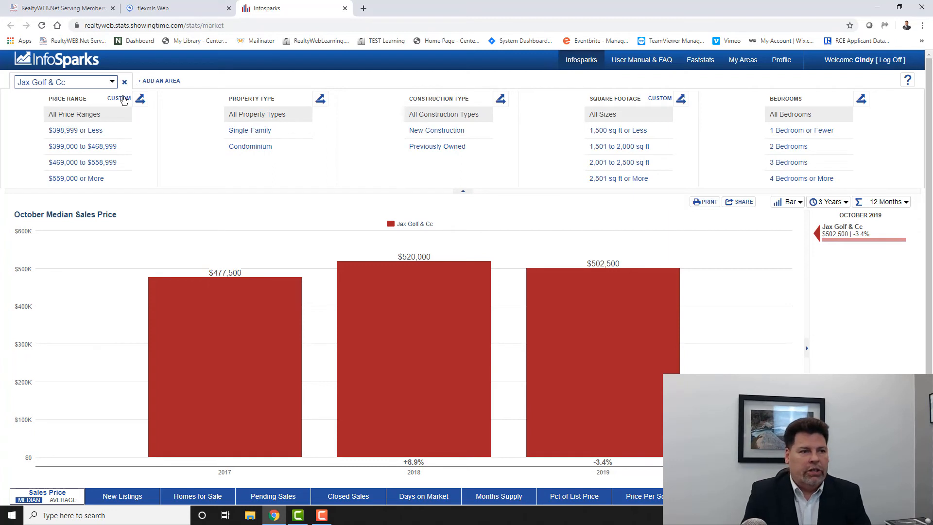
- Open the custom areas page and bring Jacksonville Beach into close view on its map
click(739, 63)
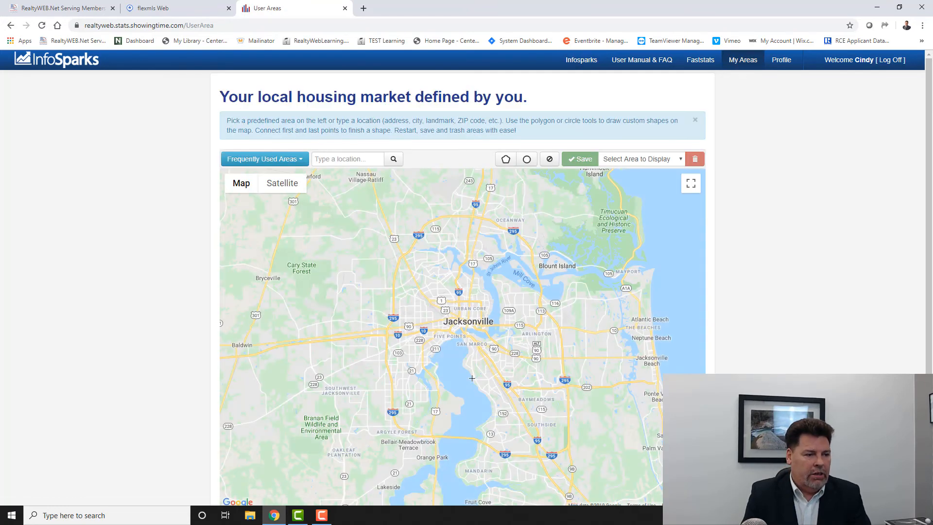
drag(502, 401, 398, 296)
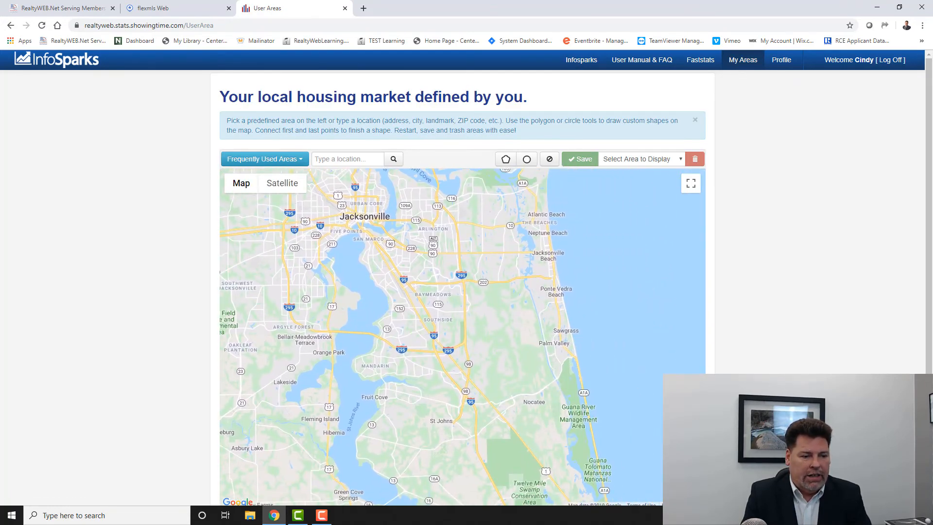
click(691, 467)
click(691, 468)
drag(631, 350, 304, 338)
drag(474, 292, 480, 318)
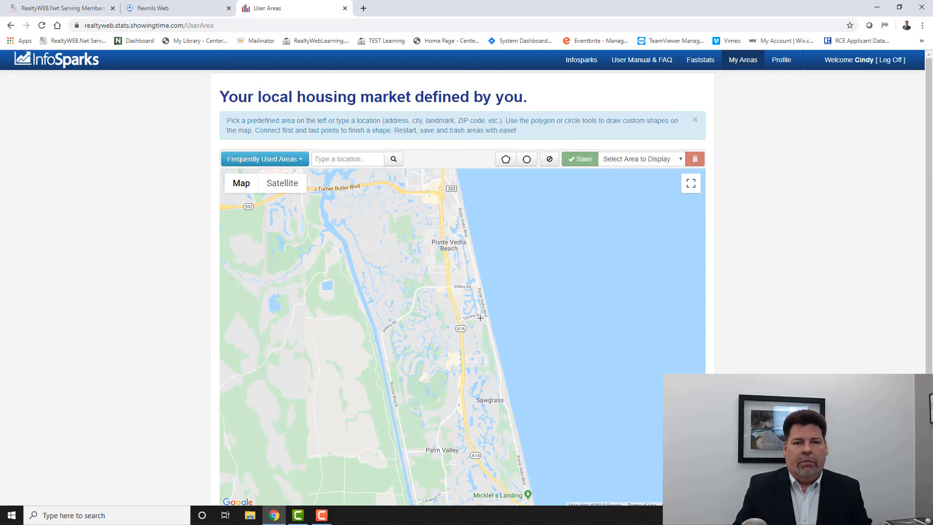
drag(438, 199, 455, 349)
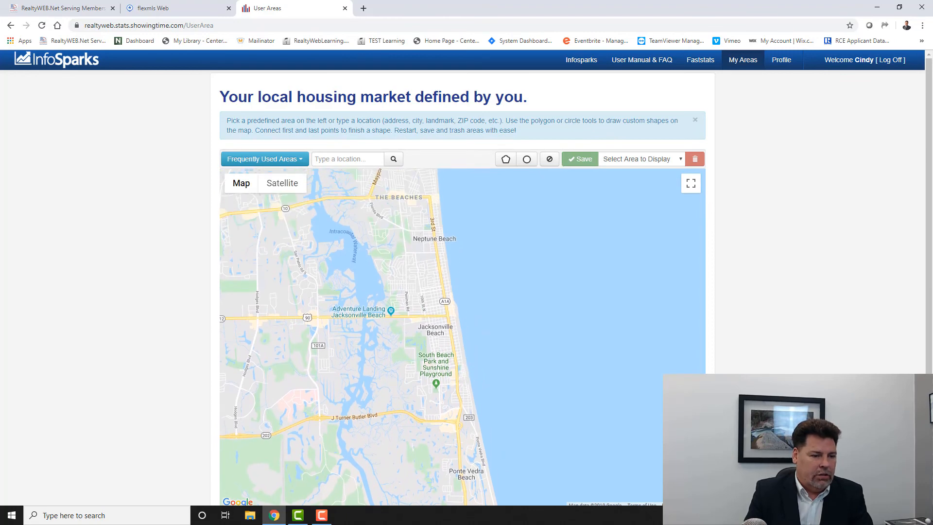
scroll(465, 324, up, 3)
drag(466, 324, 498, 444)
drag(439, 335, 515, 240)
scroll(520, 283, down, 1)
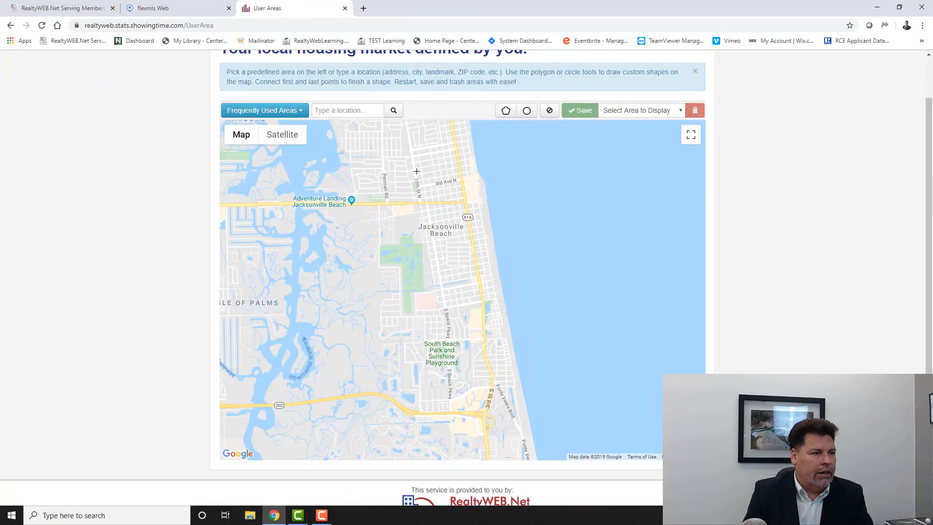
- Draw a closed polygon over Jacksonville Beach, extending south to Route 202 and east into the ocean, and shift its northwest corner slightly east
click(506, 111)
click(414, 203)
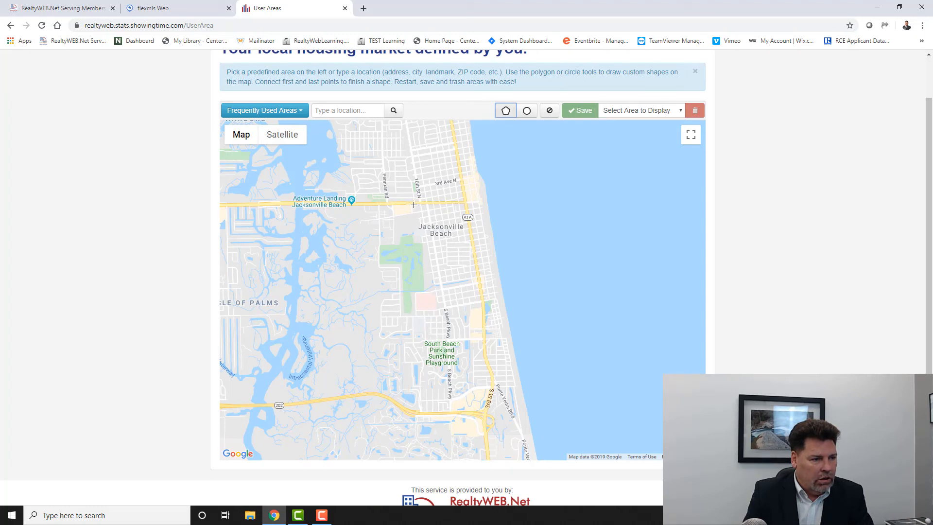
click(526, 205)
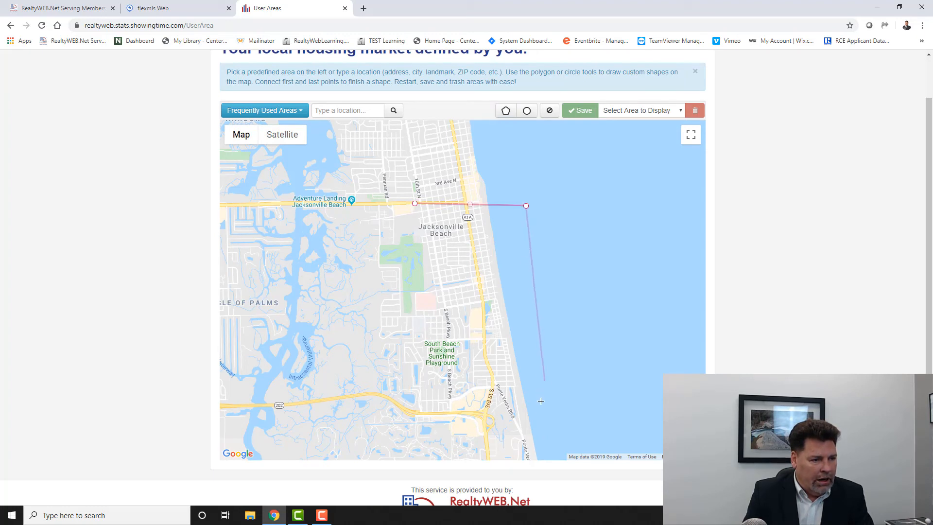
click(545, 423)
click(450, 415)
click(450, 371)
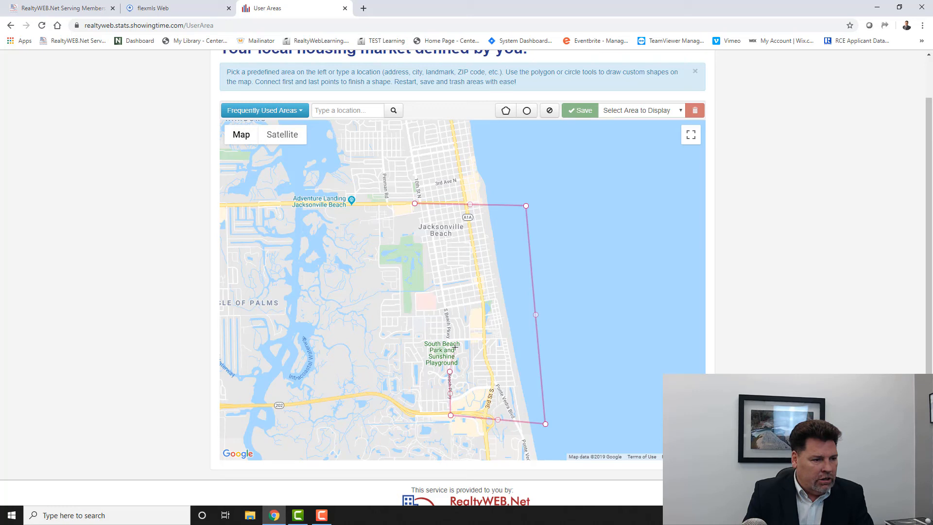
click(442, 305)
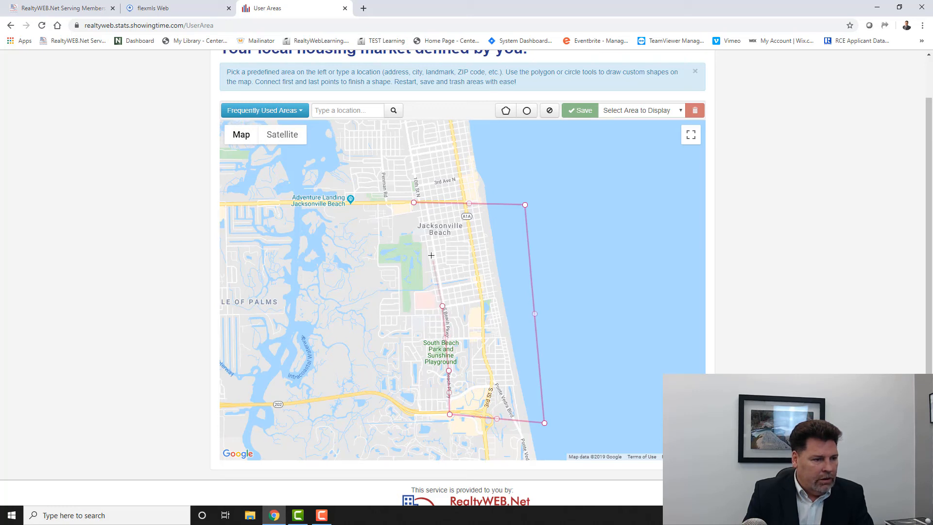
click(433, 250)
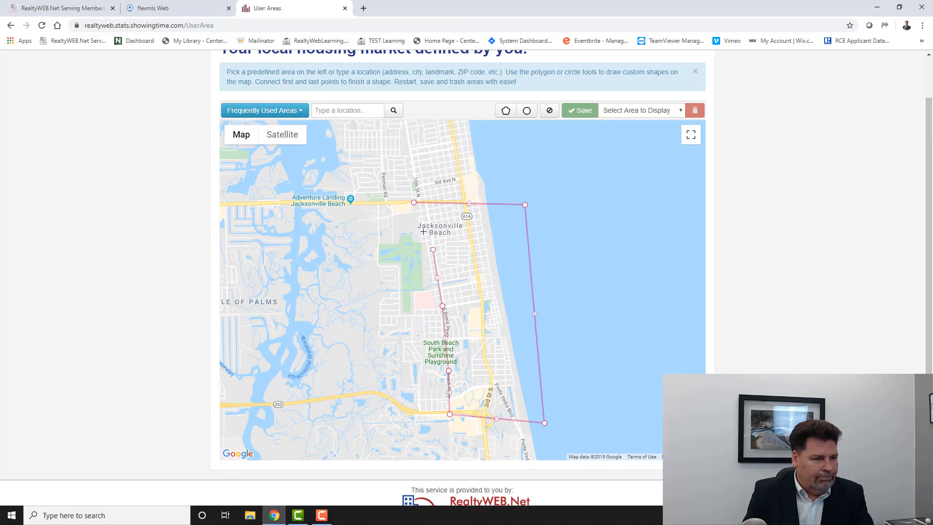
click(415, 203)
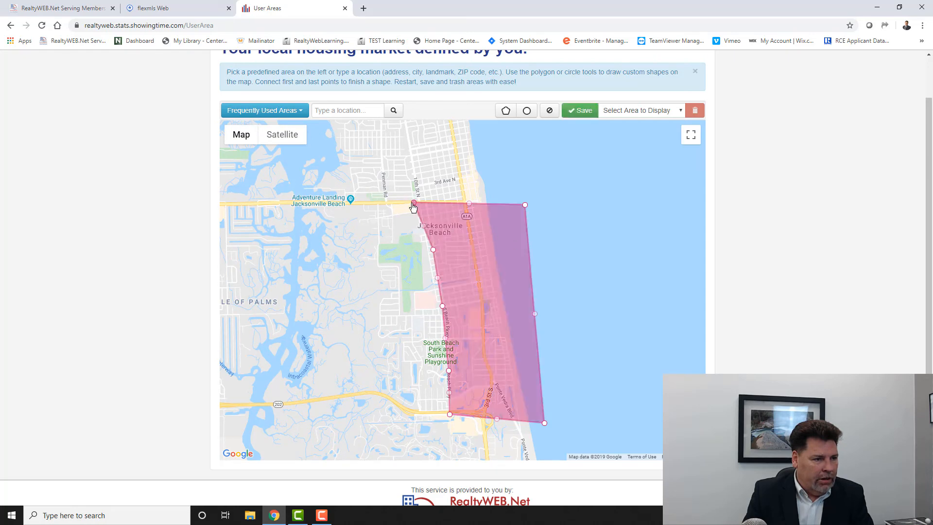
drag(414, 203, 425, 202)
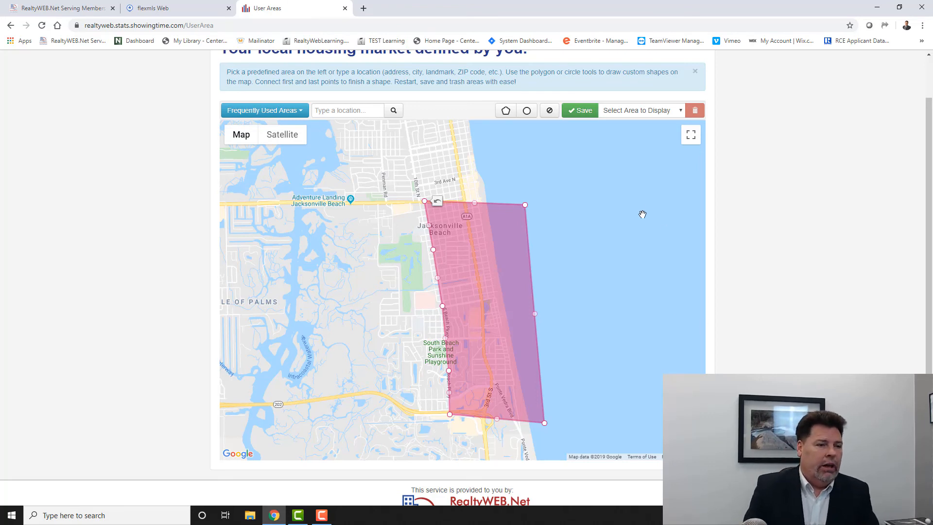
- Save the polygon as a new area named "Jax Beach" followed by the presenter's first name, and close the save dialog
click(580, 111)
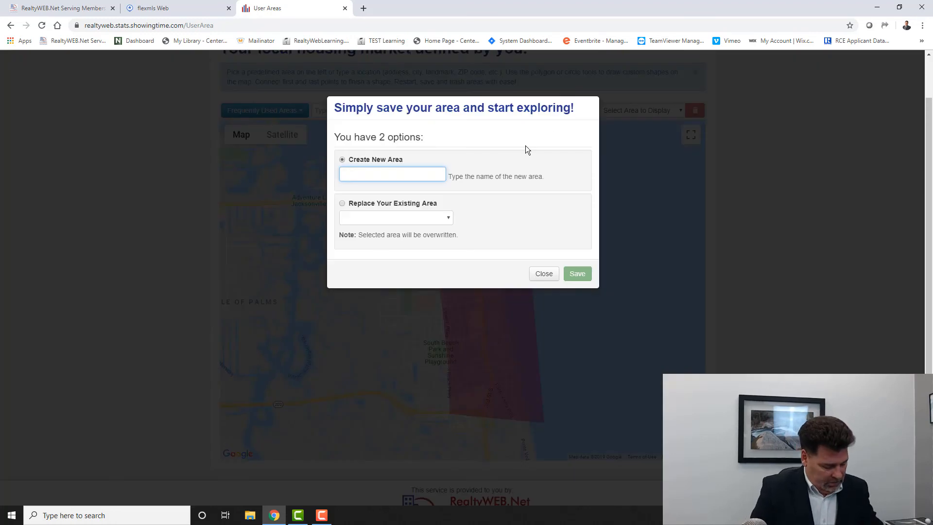
text(Jax Beach Jeremy)
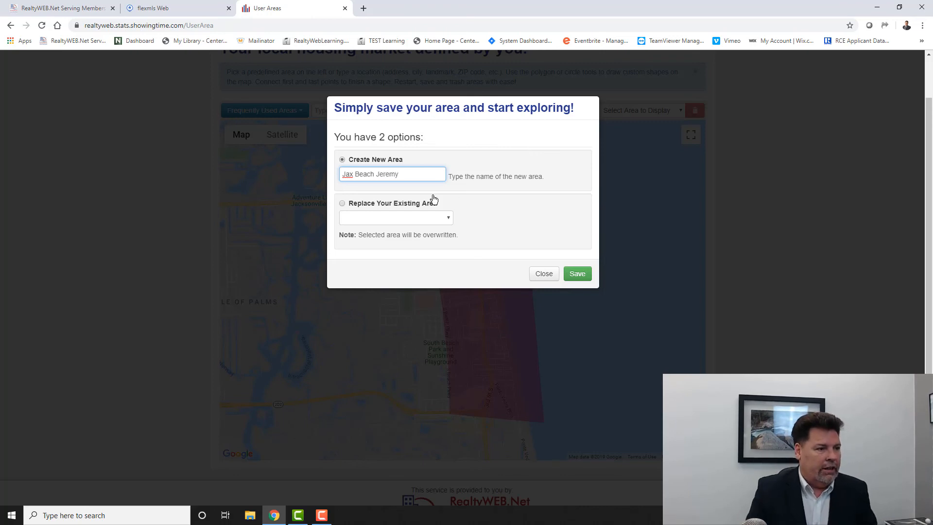
click(578, 274)
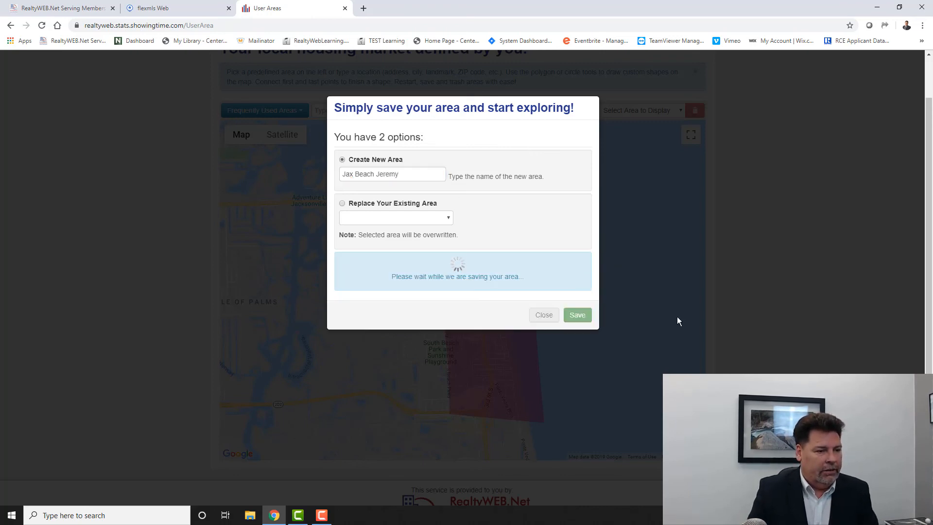
click(556, 315)
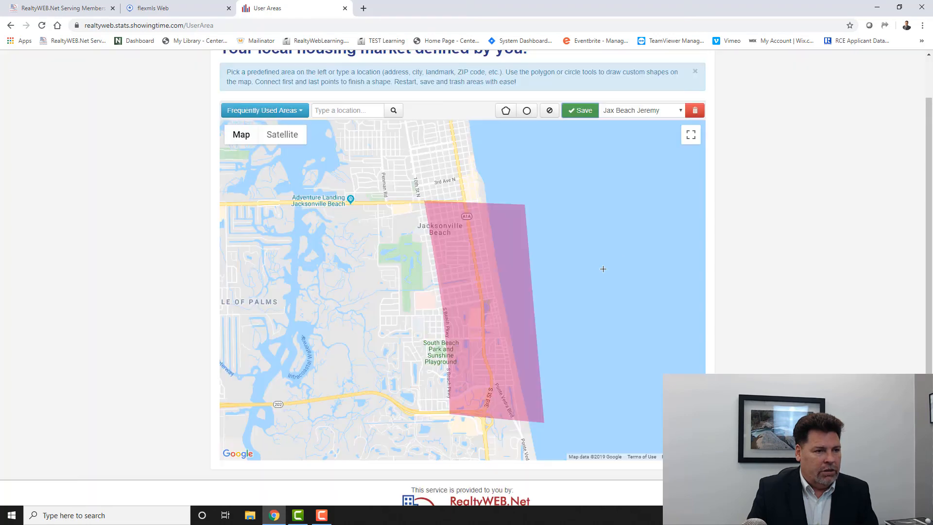
scroll(509, 182, up, 1)
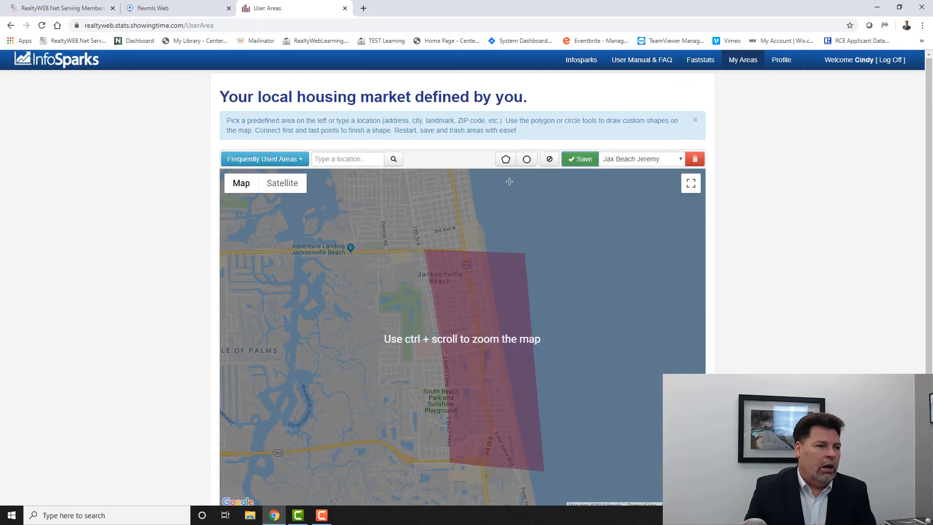
- Chart the median sales price for the saved custom Jax Beach area in Infosparks and display it as a bar chart
click(581, 60)
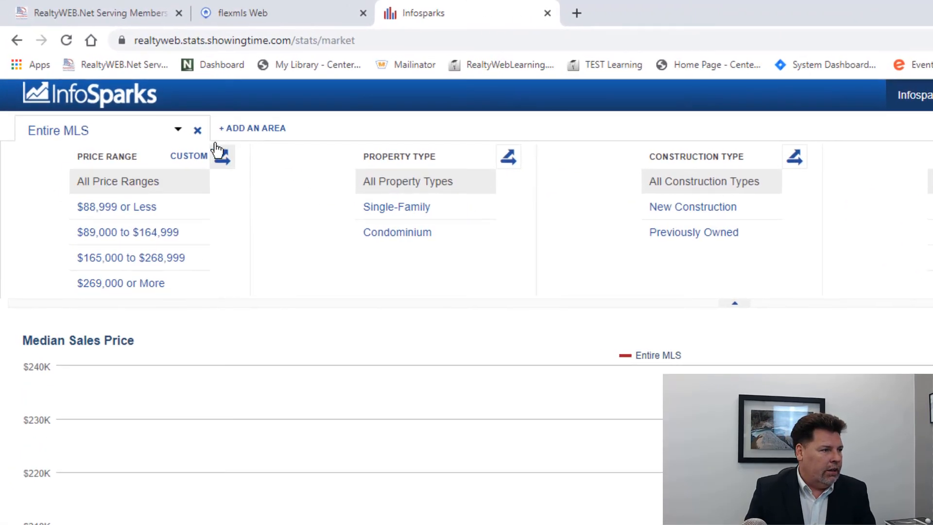
click(178, 129)
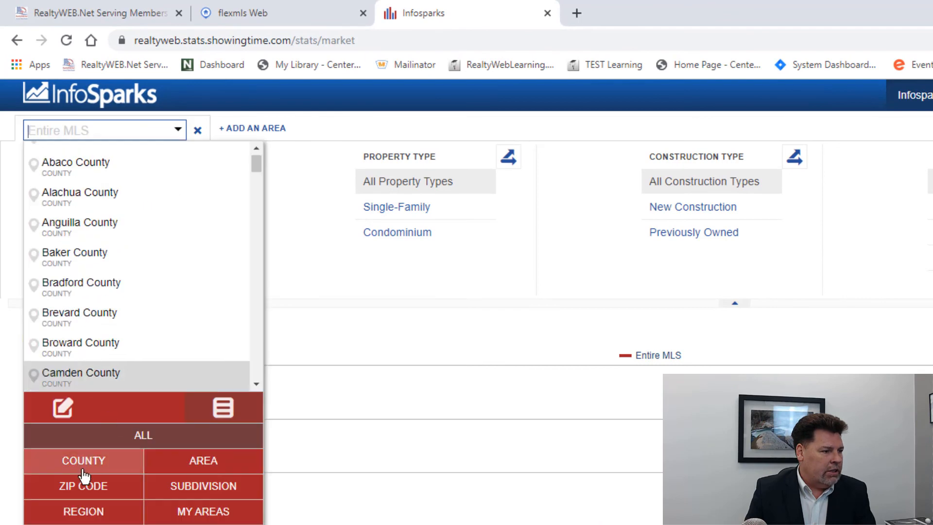
click(195, 512)
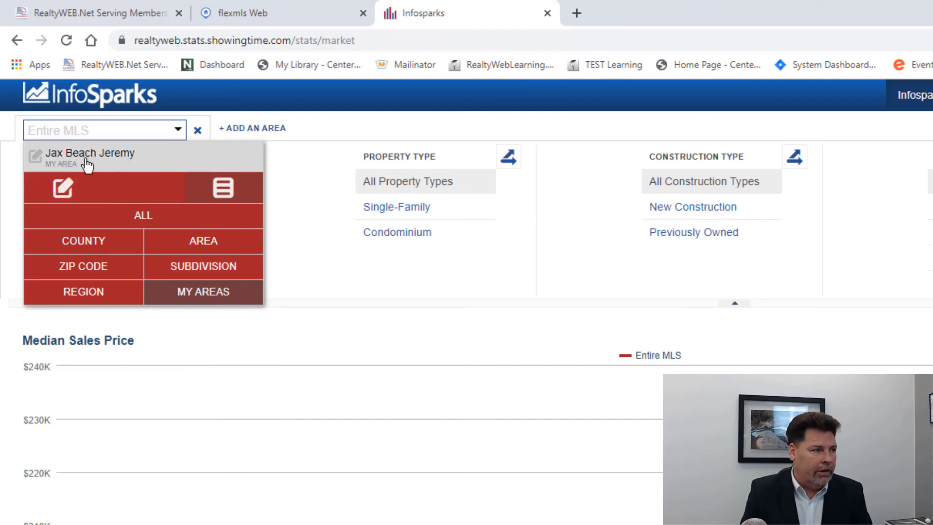
click(86, 161)
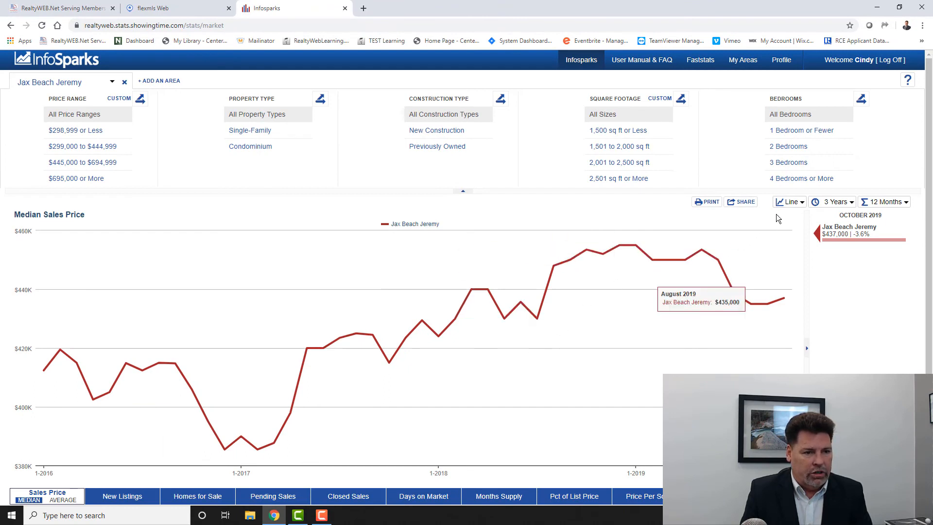
click(785, 208)
click(790, 240)
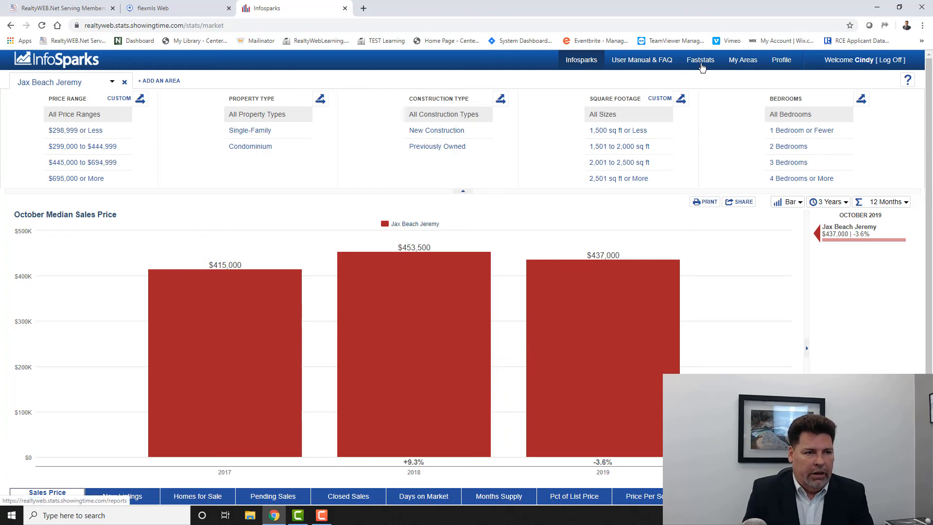
- Open the St. Johns County local market update from the Faststats county map and review its tables and price charts
click(699, 63)
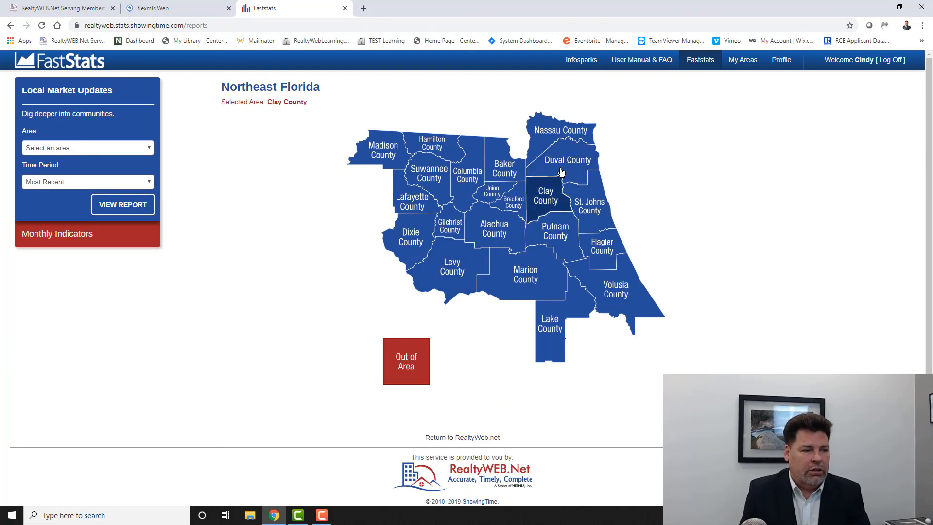
click(589, 207)
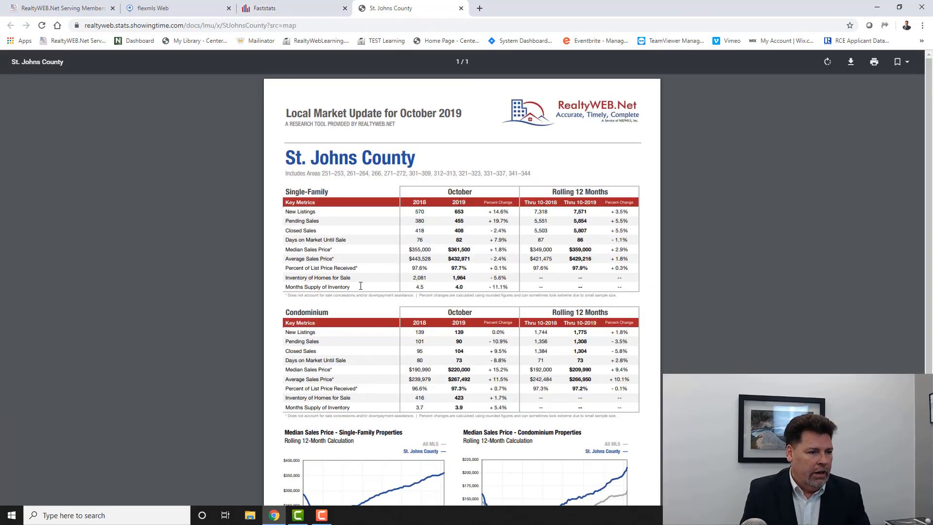
scroll(293, 234, down, 3)
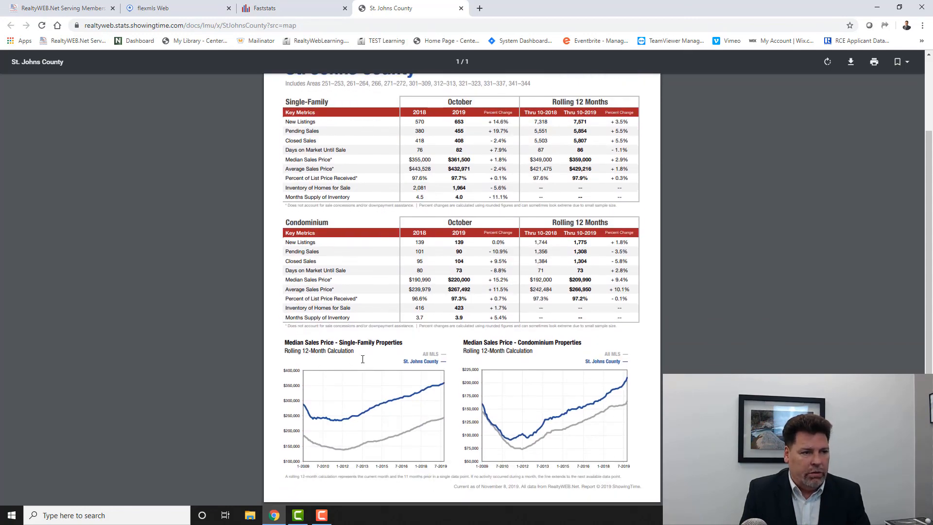
scroll(360, 359, up, 3)
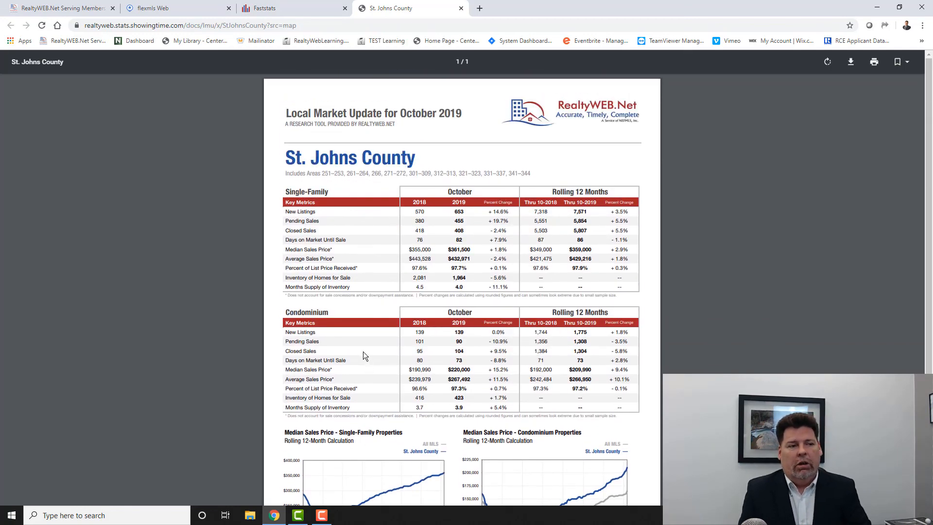